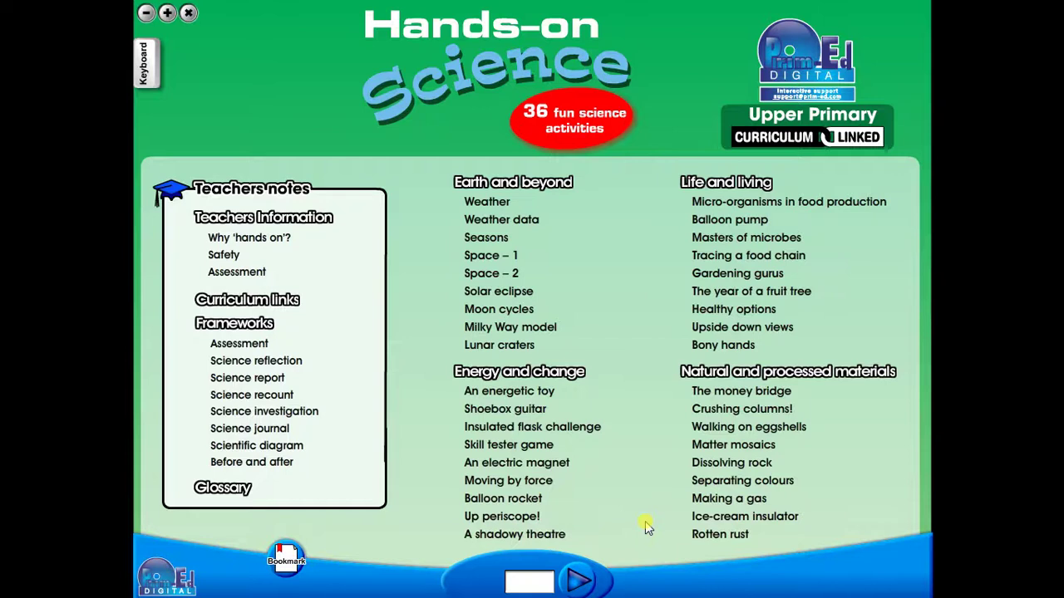
Open the Weather teacher's notes, then page back to the Science reflection framework page
{"action": "left_click", "coordinate": [501, 205]}
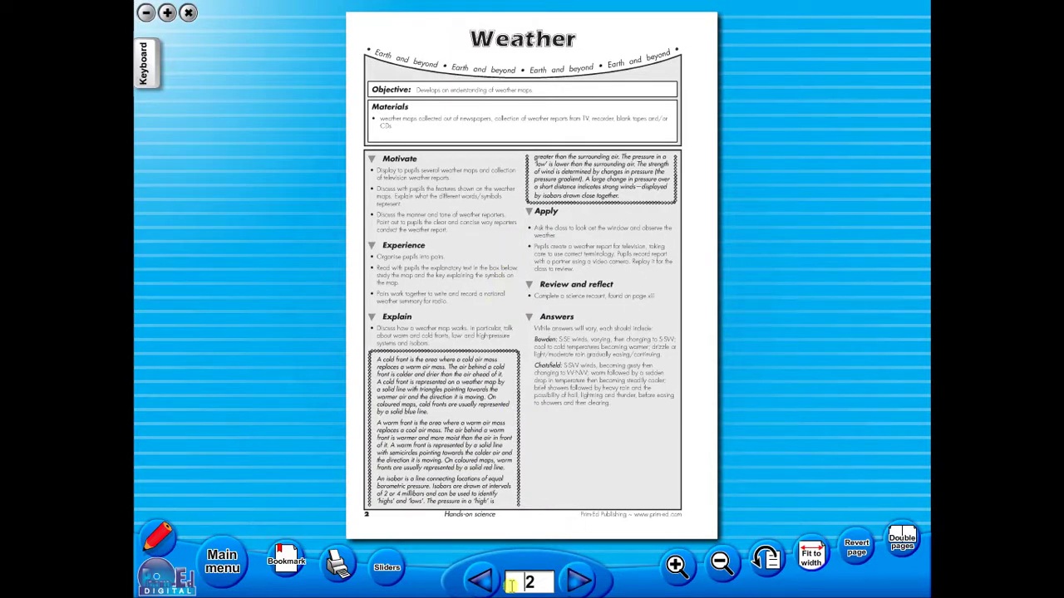
{"action": "left_click", "coordinate": [482, 581]}
{"action": "left_click", "coordinate": [482, 582]}
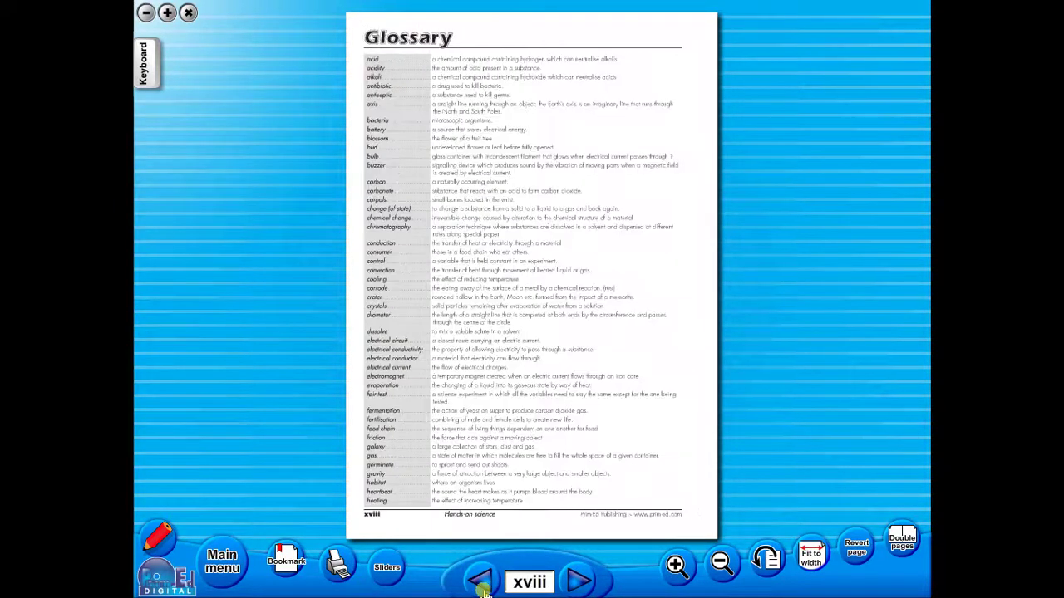
{"action": "left_click", "coordinate": [482, 581]}
{"action": "left_click", "coordinate": [482, 582]}
{"action": "left_click", "coordinate": [482, 582]}
{"action": "left_click", "coordinate": [482, 582]}
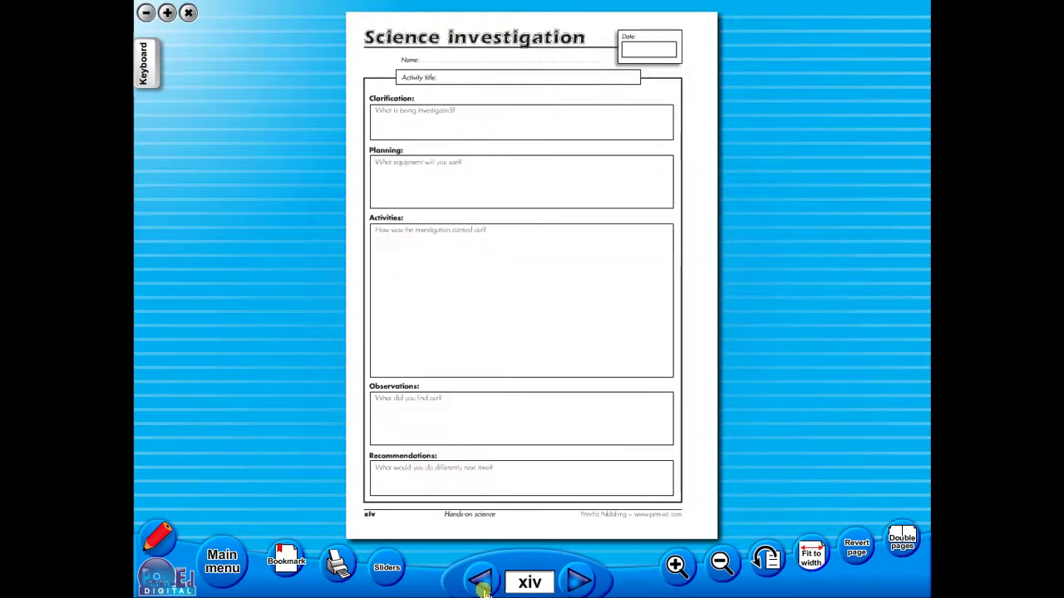
{"action": "left_click", "coordinate": [482, 581]}
{"action": "left_click", "coordinate": [482, 582]}
{"action": "left_click", "coordinate": [482, 582]}
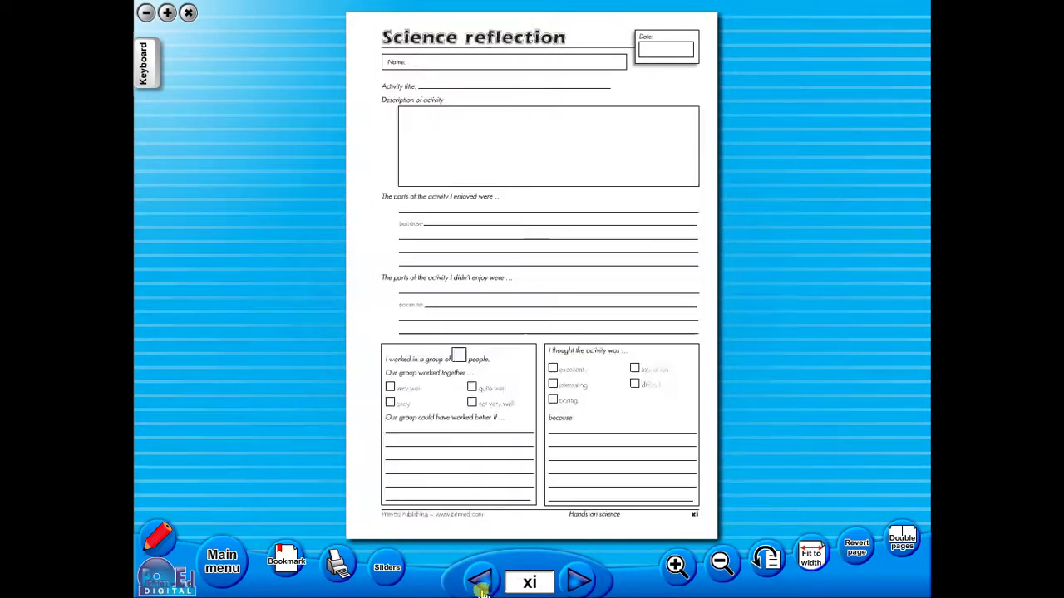
Return to the main menu and jump to page 11, Space – 2
{"action": "left_click", "coordinate": [235, 567]}
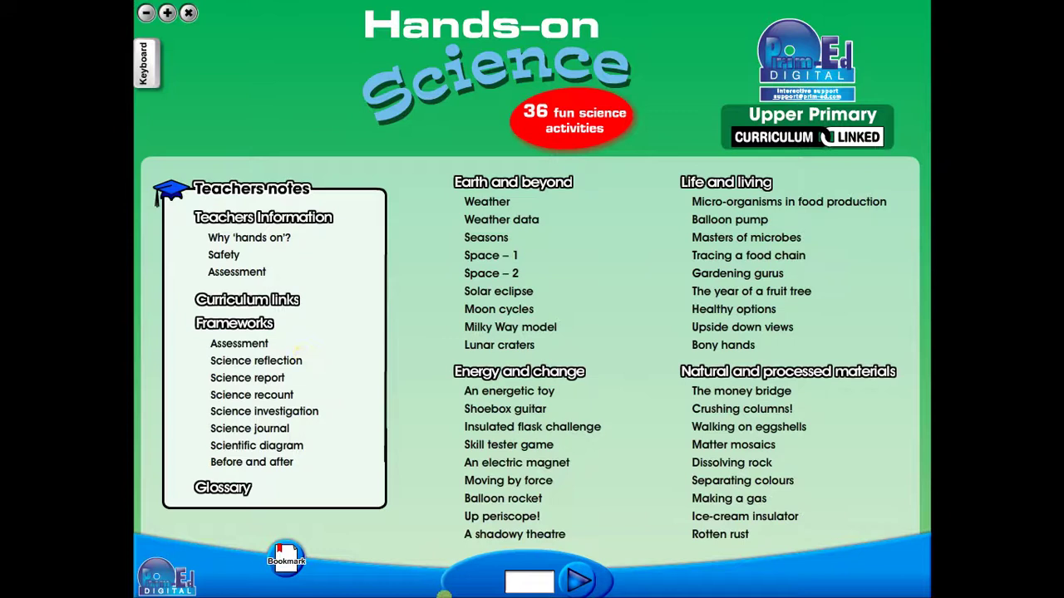
{"action": "left_click", "coordinate": [521, 583]}
{"action": "type", "text": "11"}
{"action": "left_click", "coordinate": [572, 581]}
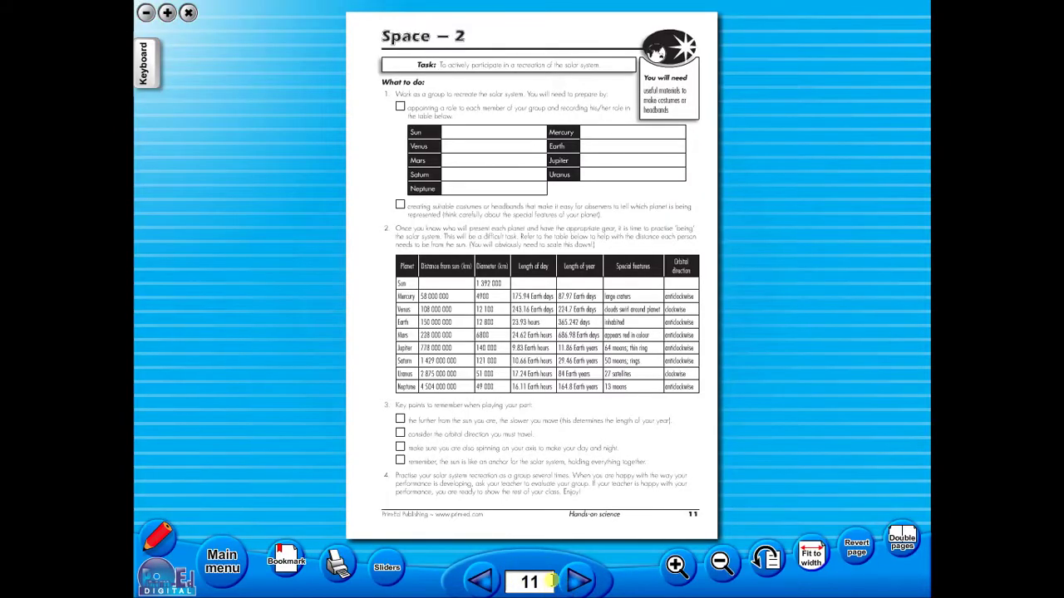
Open Teacher information from the main menu, try double pages, then return to single page
{"action": "left_click", "coordinate": [225, 561]}
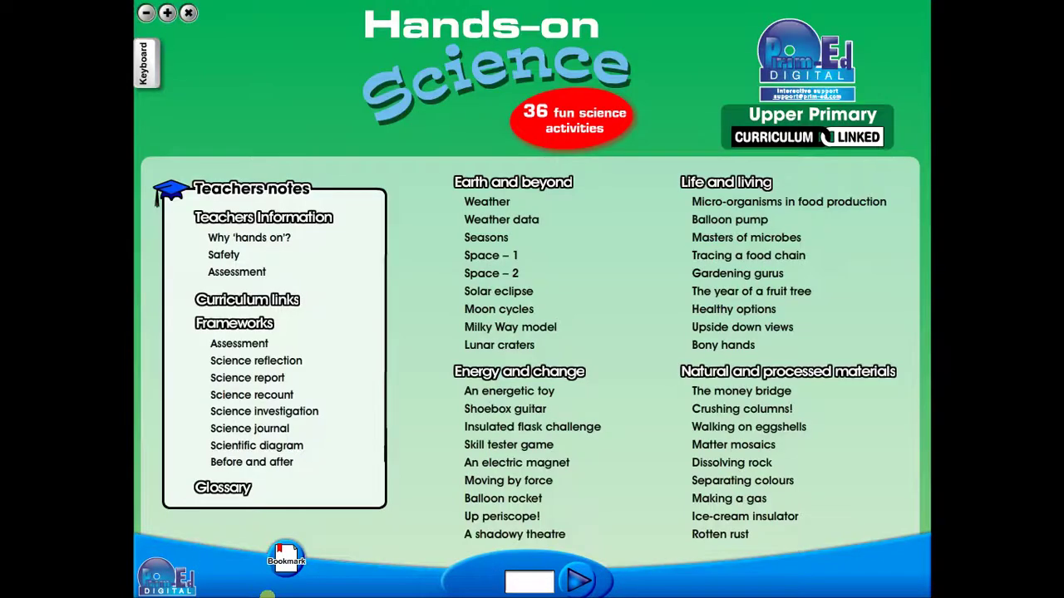
{"action": "left_click", "coordinate": [269, 223]}
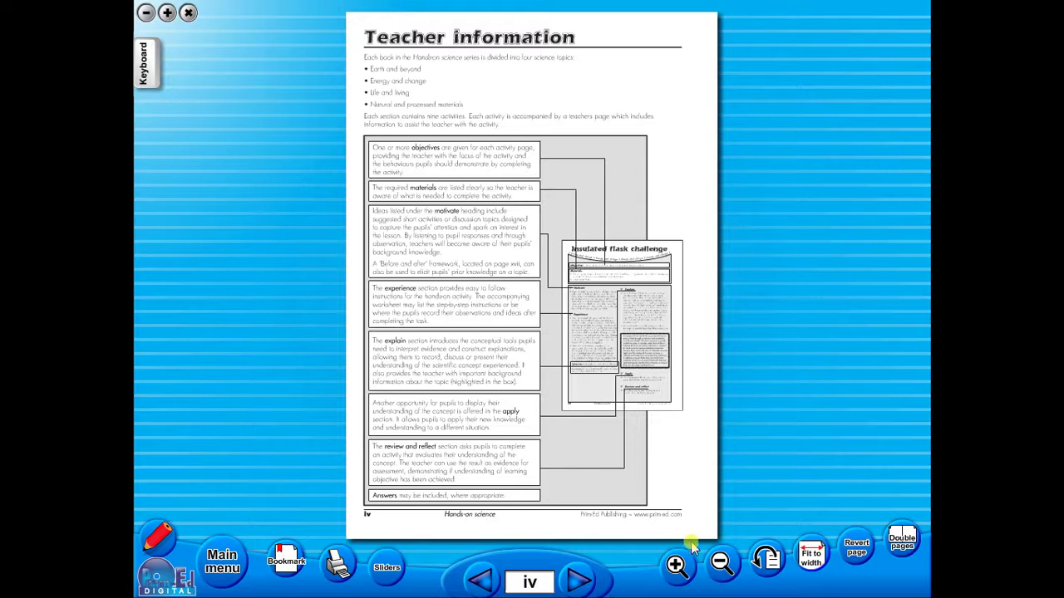
{"action": "left_click", "coordinate": [910, 549]}
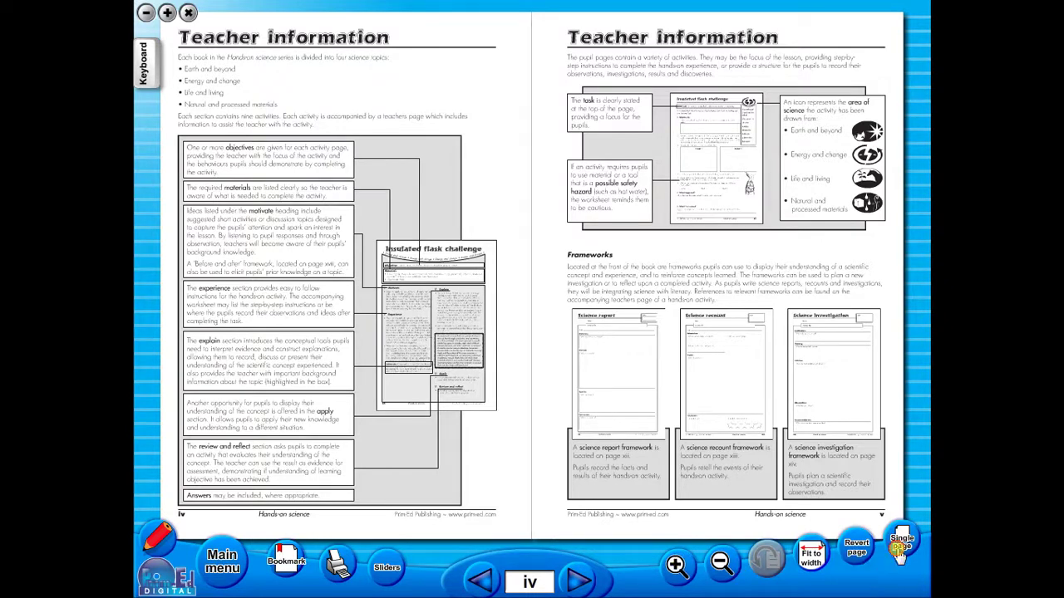
{"action": "left_click", "coordinate": [900, 548]}
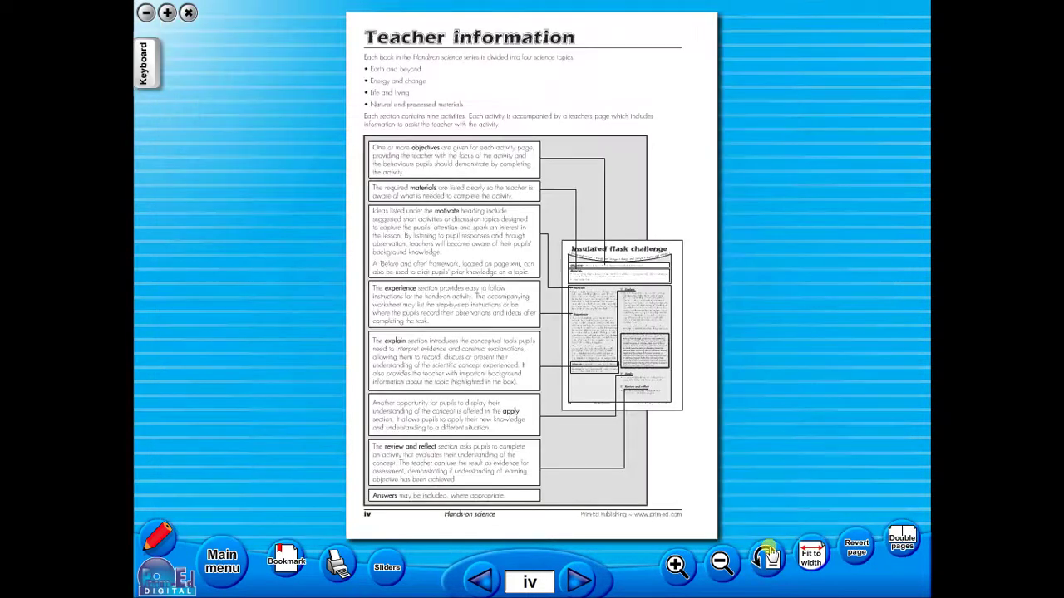
Jump to page 12, Solar eclipse, via the page number box
{"action": "left_click", "coordinate": [539, 575]}
{"action": "type", "text": "12"}
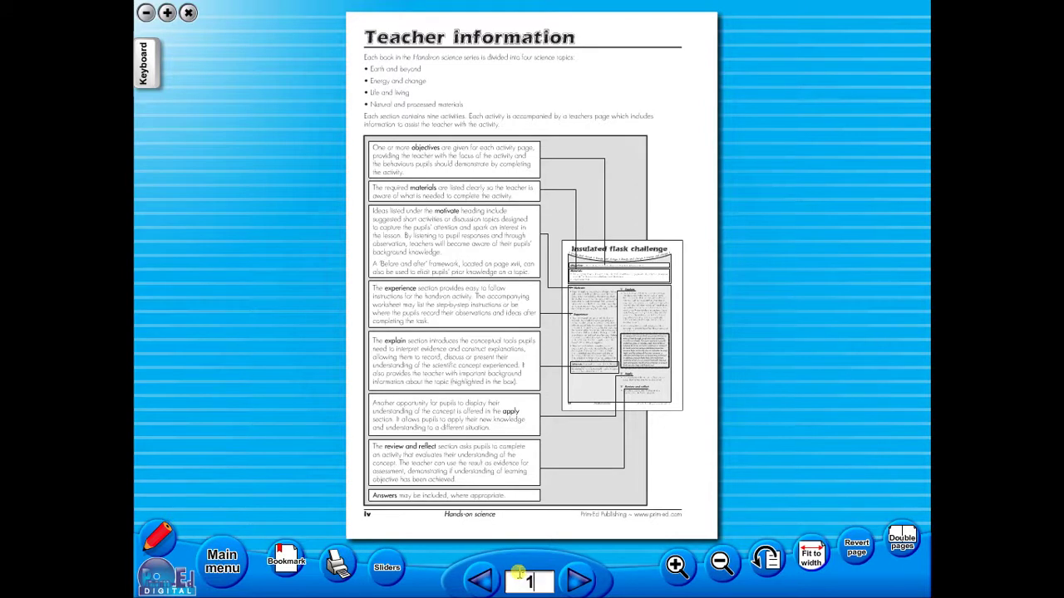
{"action": "key", "text": "Return"}
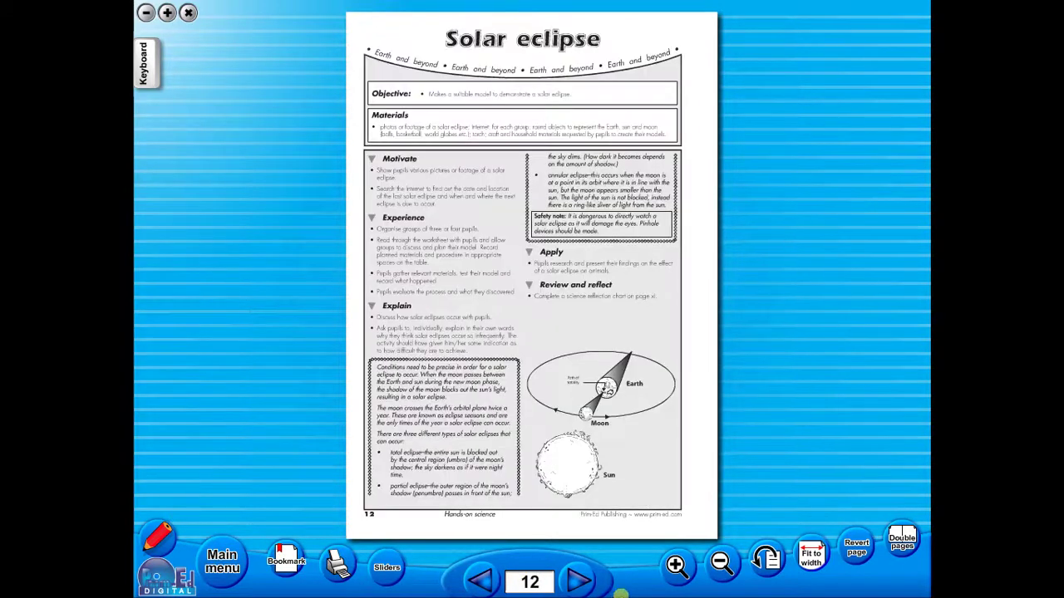
Fit the page to window width, then zoom out to show the whole page
{"action": "left_click", "coordinate": [807, 567]}
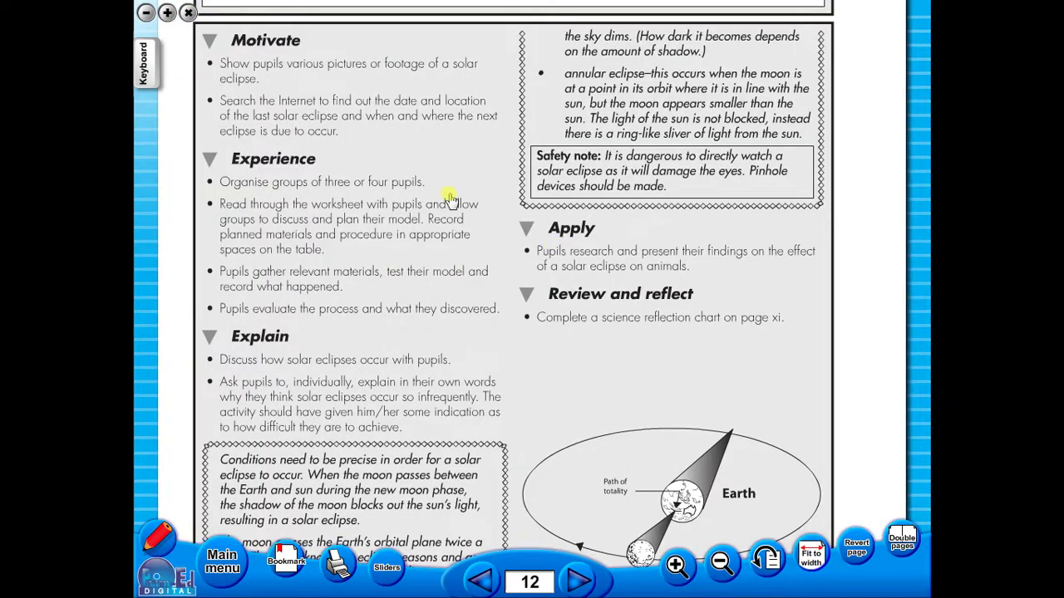
{"action": "left_click", "coordinate": [721, 564]}
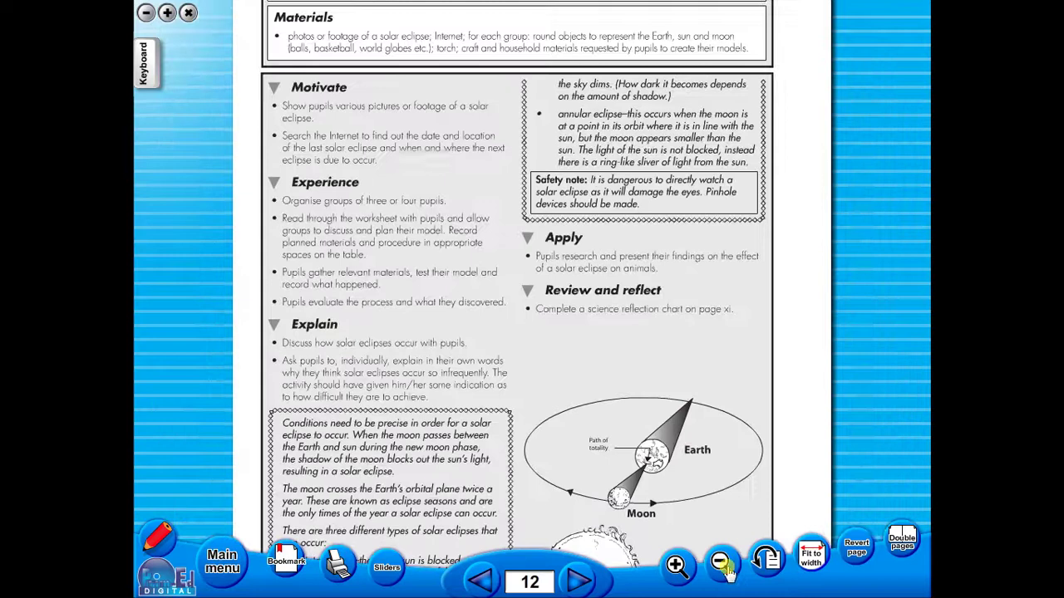
{"action": "left_click", "coordinate": [722, 565]}
{"action": "left_click", "coordinate": [680, 567]}
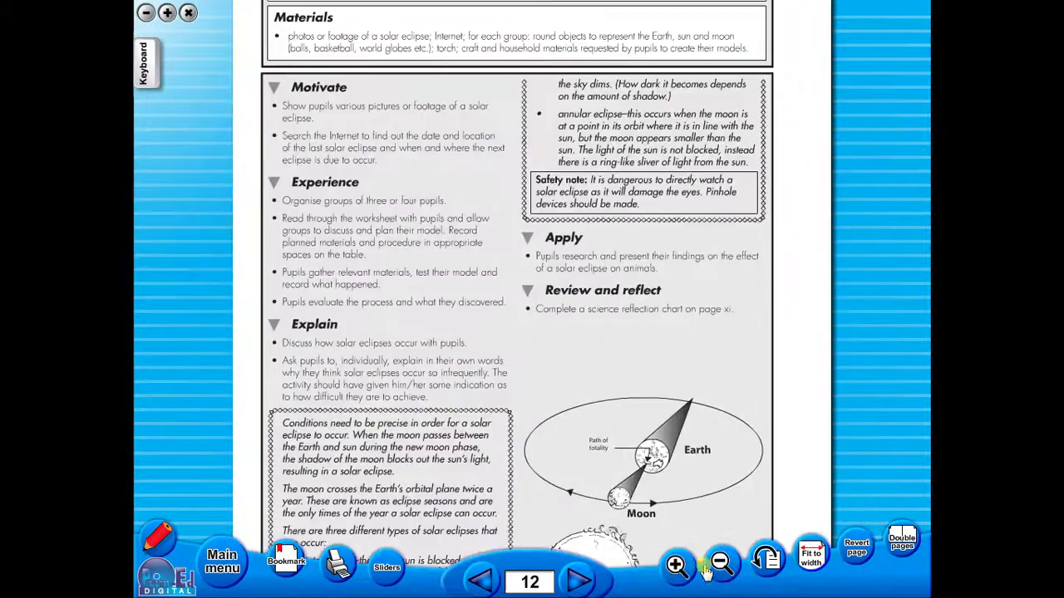
{"action": "left_click", "coordinate": [707, 566]}
{"action": "left_click", "coordinate": [711, 568]}
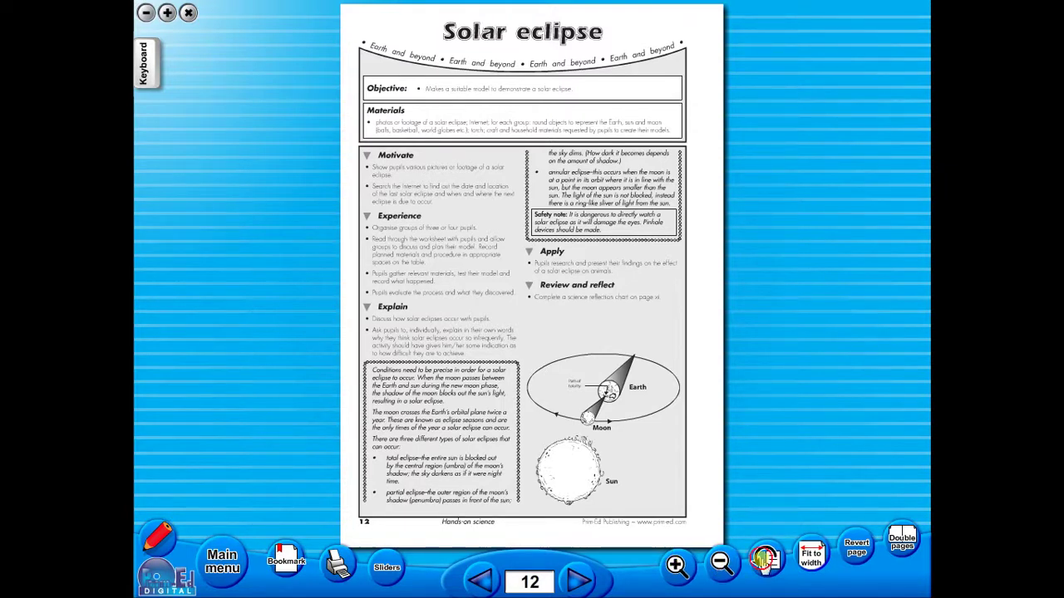
Rotate the page through a full turn back to upright
{"action": "left_click", "coordinate": [763, 560]}
{"action": "left_click", "coordinate": [763, 560]}
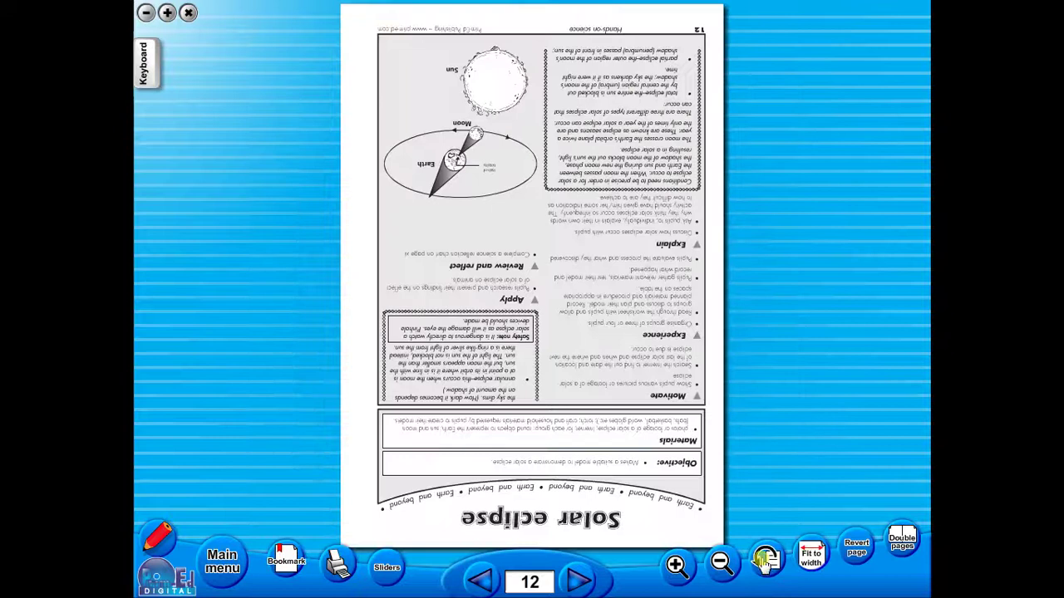
{"action": "left_click", "coordinate": [763, 560]}
{"action": "left_click", "coordinate": [763, 560]}
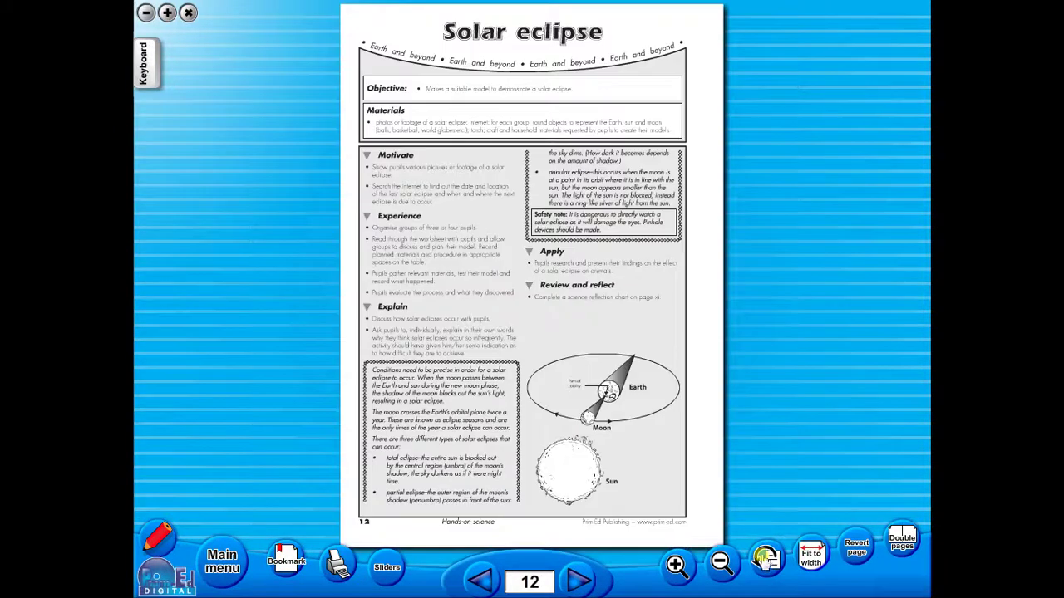
Zoom in, bring the Solar eclipse title into view, and raise the bottom masking shade
{"action": "left_click", "coordinate": [678, 564]}
{"action": "left_click_drag", "start_coordinate": [524, 340], "coordinate": [505, 478]}
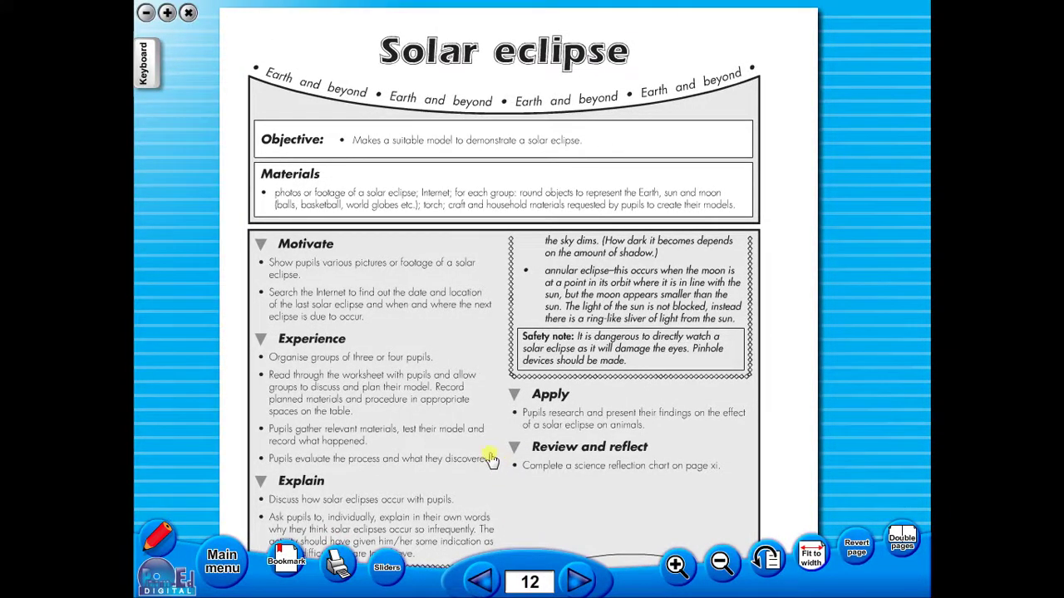
{"action": "left_click", "coordinate": [392, 565]}
{"action": "left_click_drag", "start_coordinate": [520, 539], "coordinate": [540, 582]}
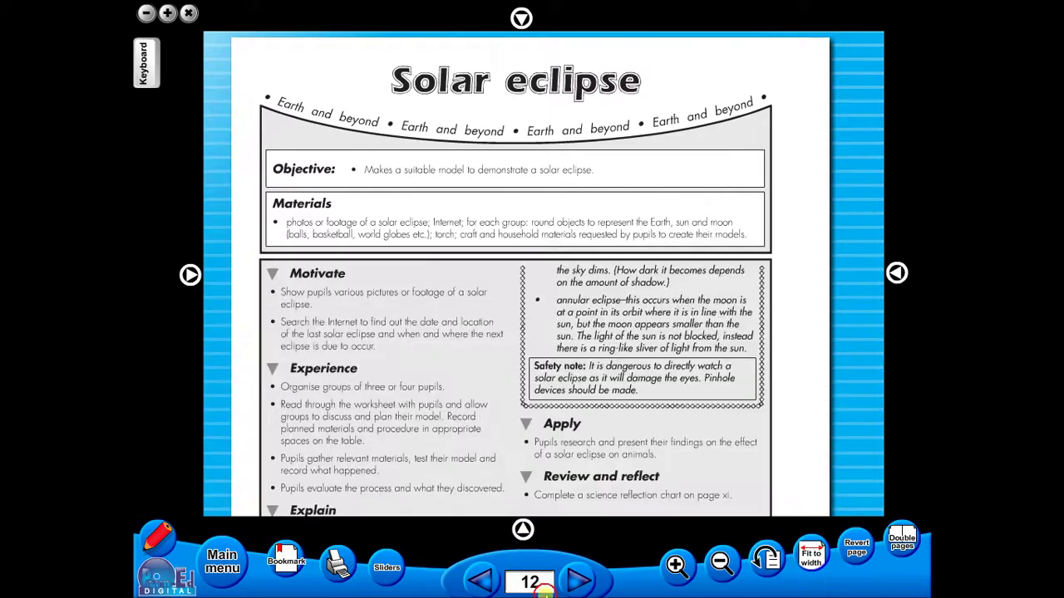
Print the current page, then add a page 12 bookmark and close the bookmark list
{"action": "left_click", "coordinate": [338, 564]}
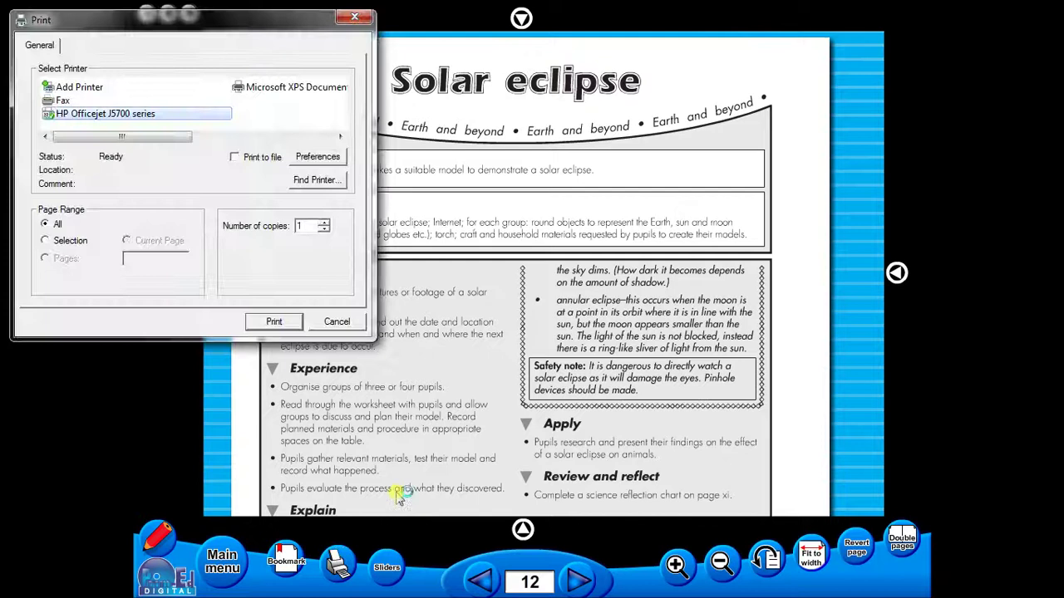
{"action": "left_click", "coordinate": [283, 322]}
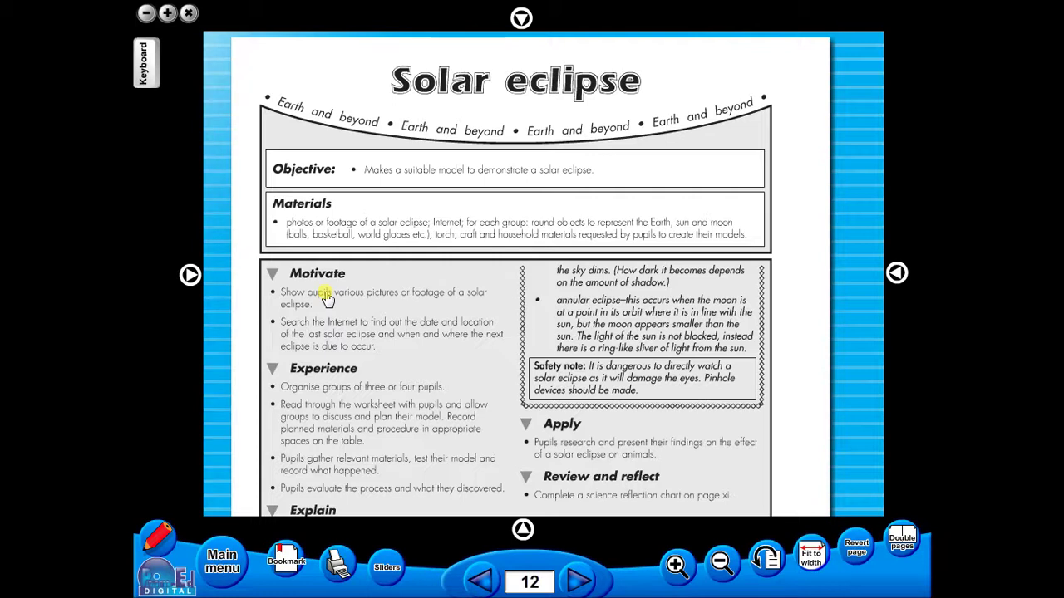
{"action": "left_click", "coordinate": [299, 547]}
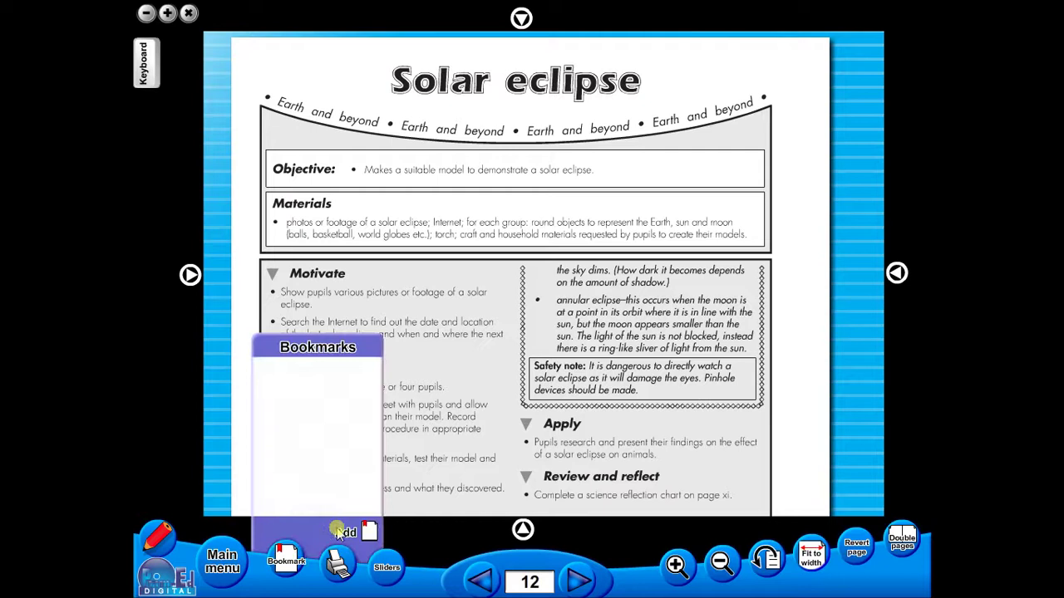
{"action": "left_click", "coordinate": [343, 532]}
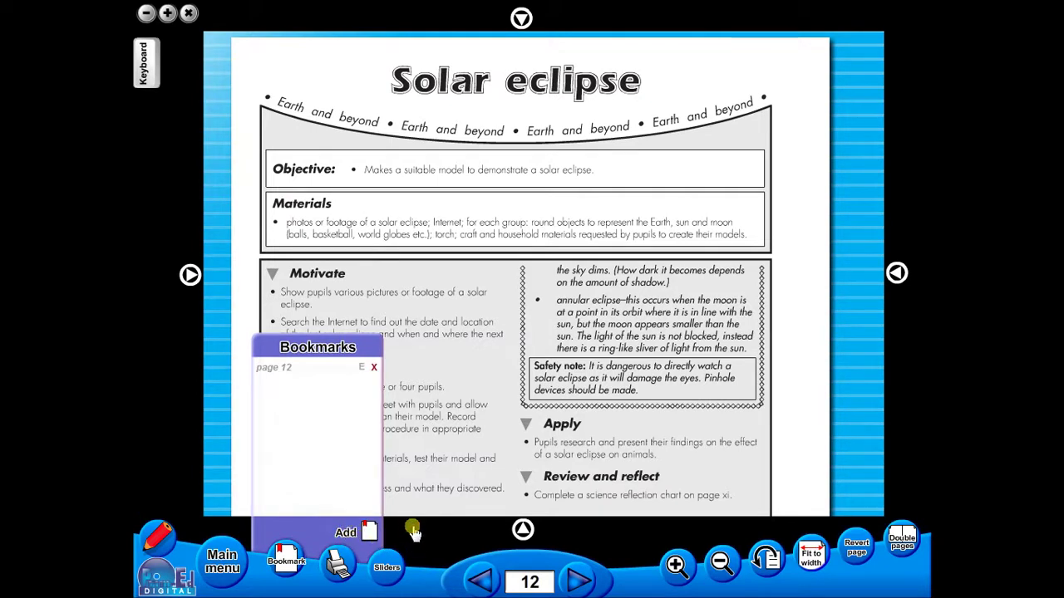
{"action": "left_click", "coordinate": [413, 532]}
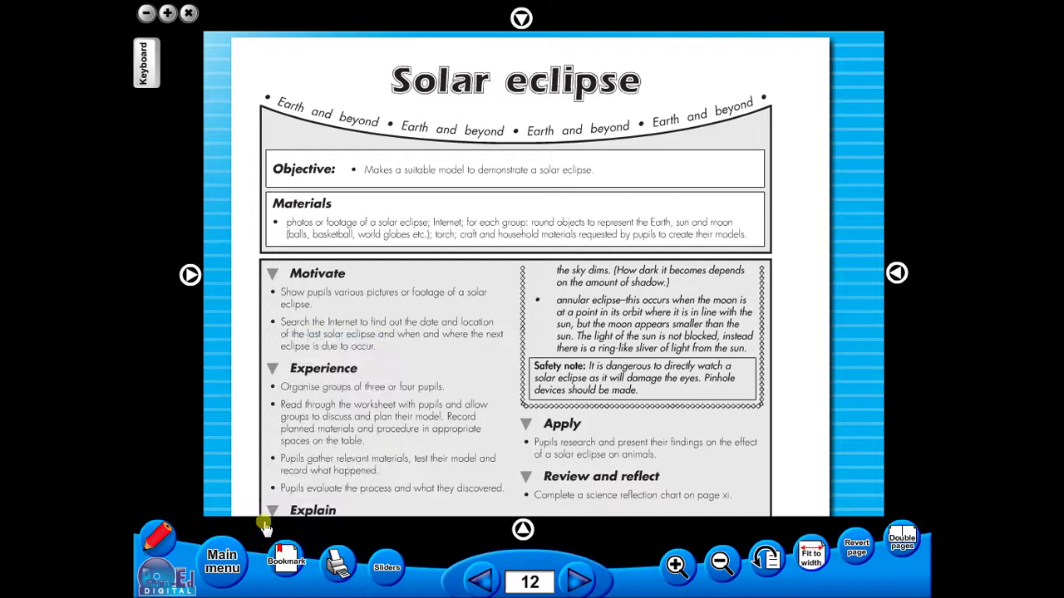
Open the annotation palette and select the red pen tool
{"action": "left_click", "coordinate": [166, 534]}
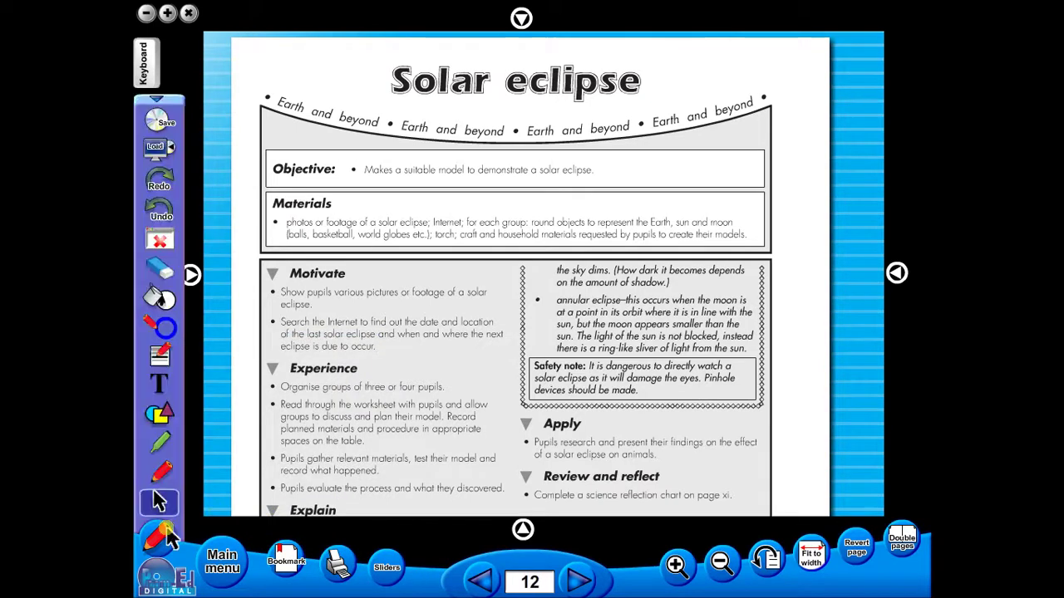
{"action": "left_click", "coordinate": [163, 470]}
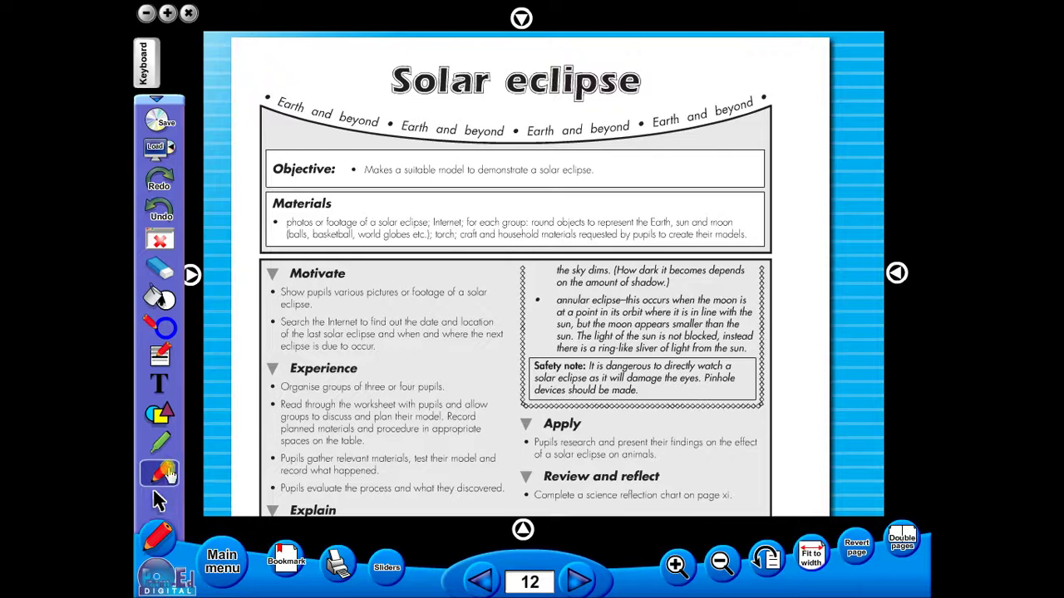
Highlight the Objective line using the highlighter in red with a thick stroke
{"action": "left_click", "coordinate": [155, 442]}
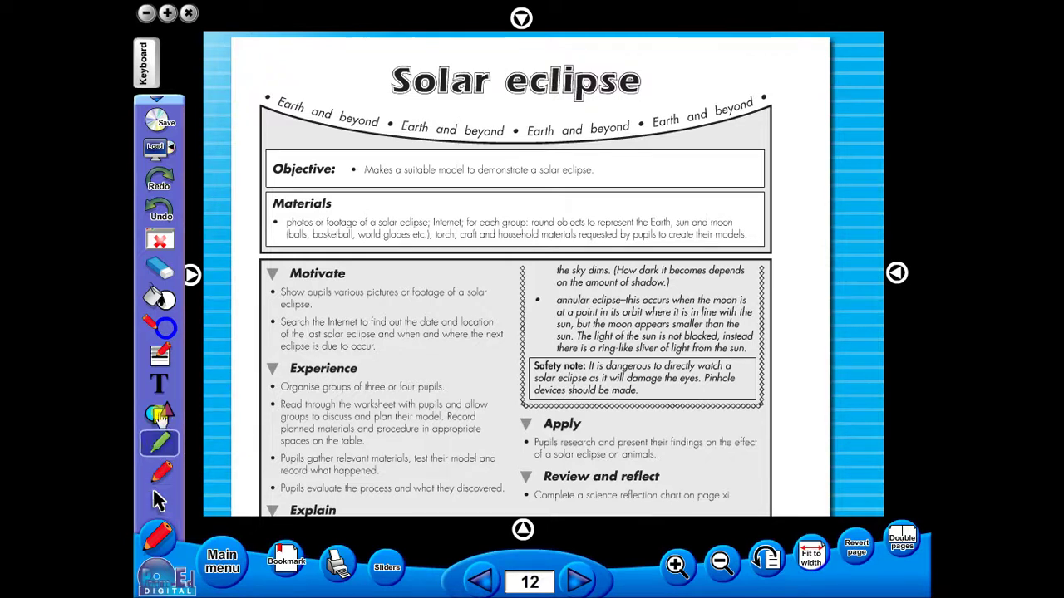
{"action": "left_click", "coordinate": [164, 323]}
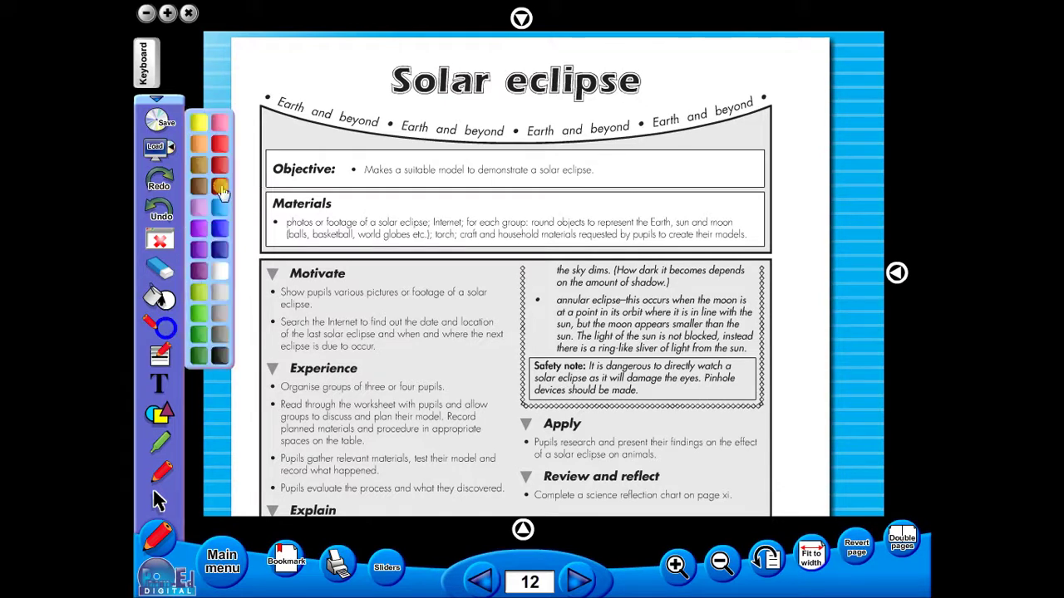
{"action": "left_click", "coordinate": [221, 169]}
{"action": "left_click", "coordinate": [162, 356]}
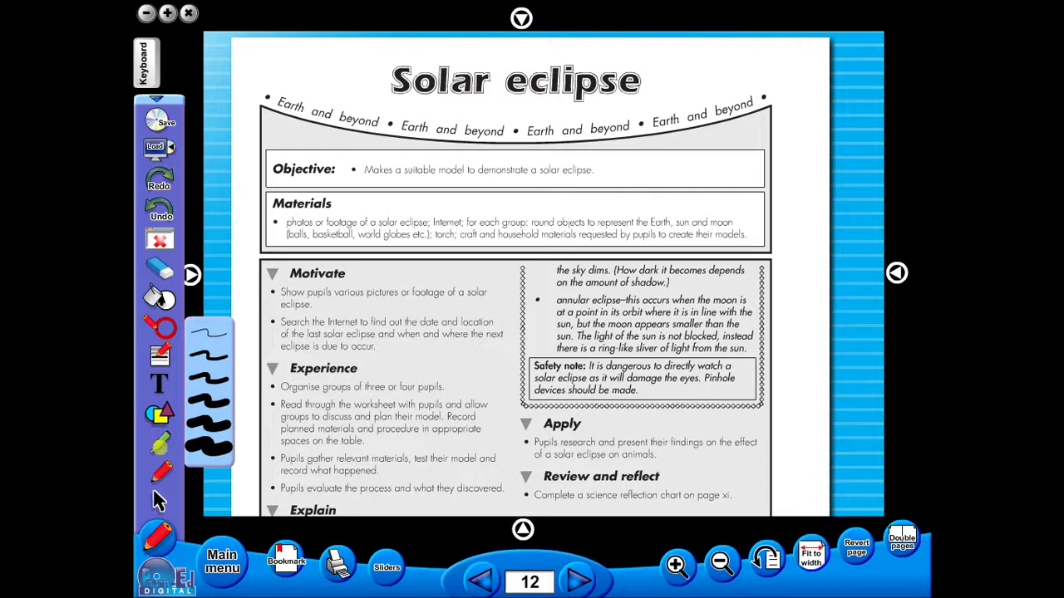
{"action": "left_click", "coordinate": [160, 442]}
{"action": "left_click_drag", "start_coordinate": [353, 175], "coordinate": [598, 175]}
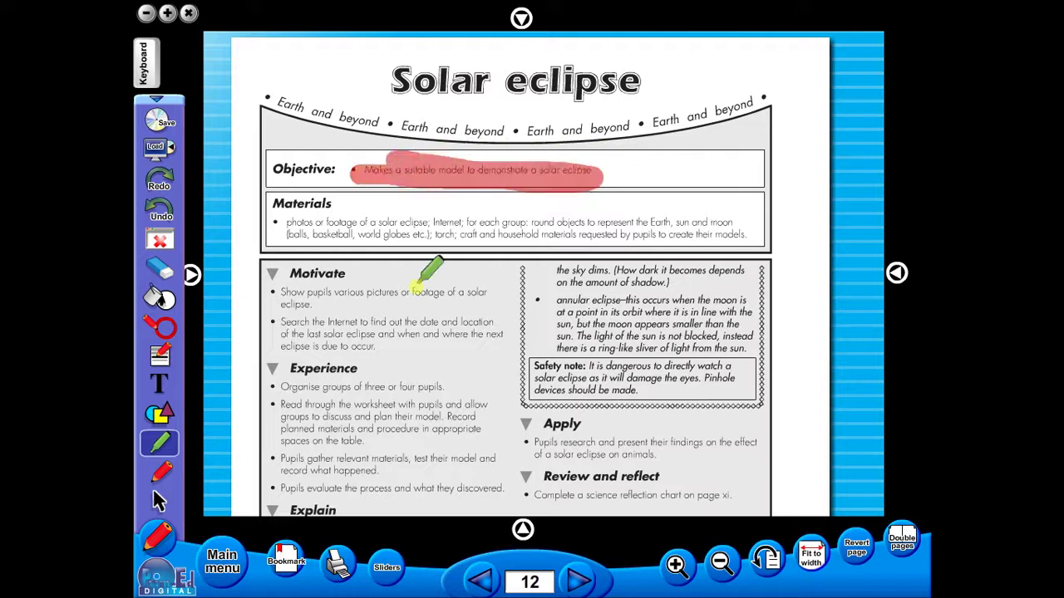
Underline the Motivate heading and the word Organise with a thin red pen
{"action": "left_click", "coordinate": [160, 471]}
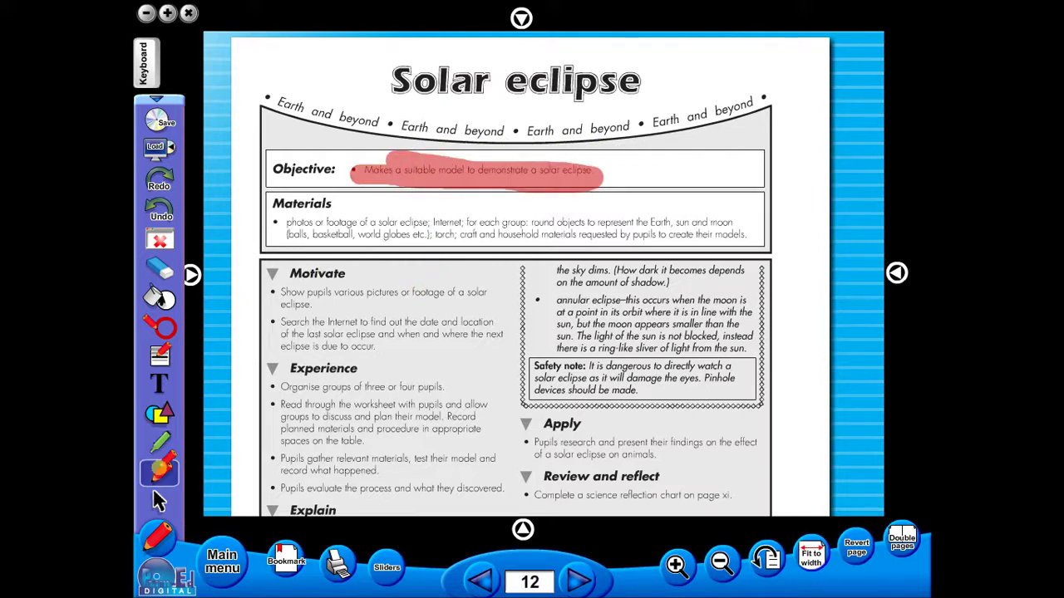
{"action": "left_click", "coordinate": [207, 331]}
{"action": "left_click_drag", "start_coordinate": [281, 292], "coordinate": [348, 287]}
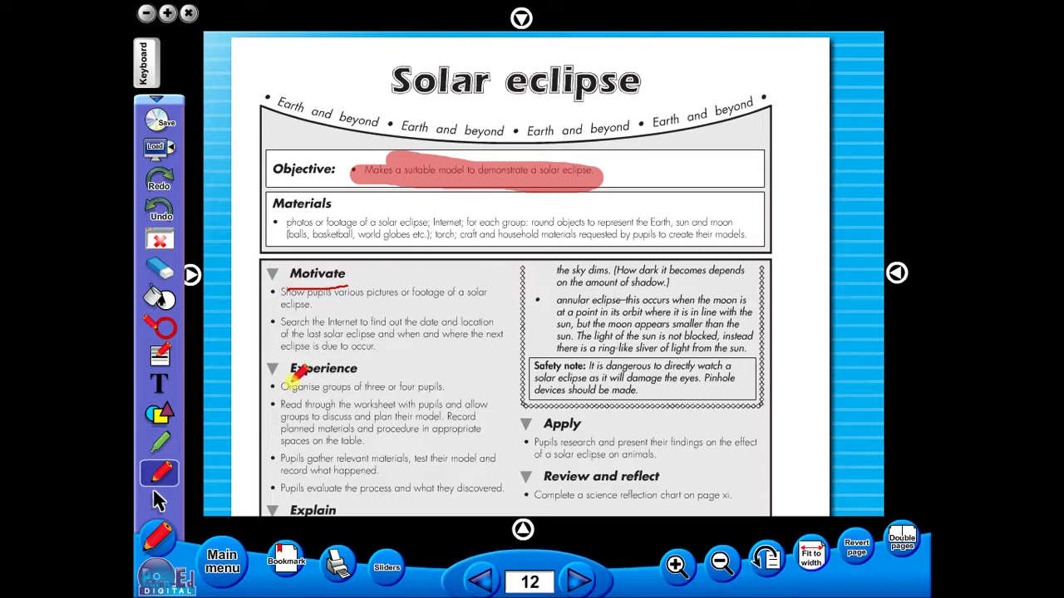
{"action": "left_click_drag", "start_coordinate": [287, 395], "coordinate": [322, 396]}
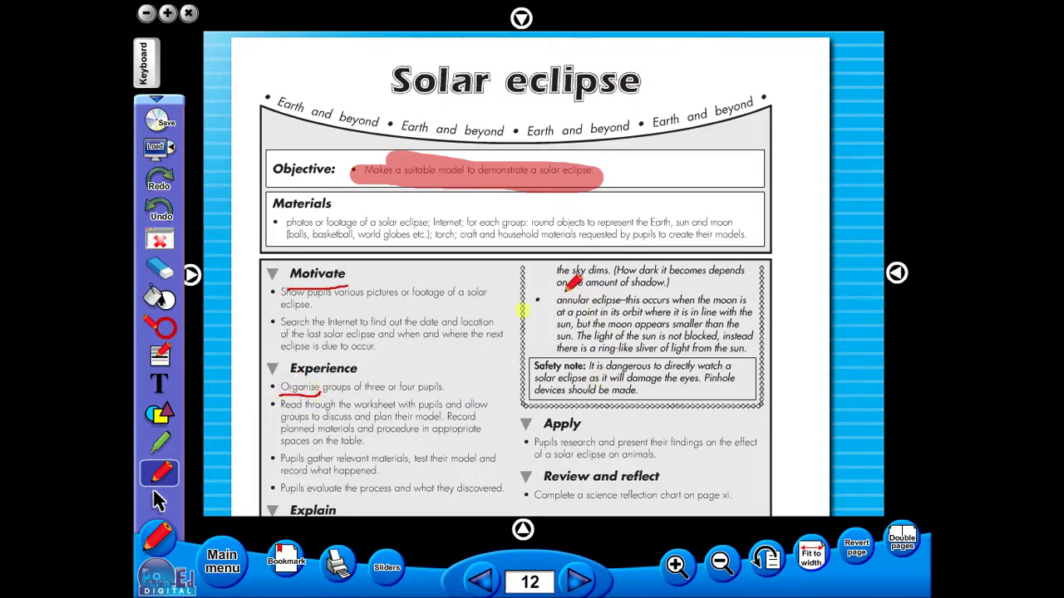
Undo both underlines and the Objective highlight, then redo the undone marks
{"action": "left_click", "coordinate": [164, 214]}
{"action": "left_click", "coordinate": [164, 214]}
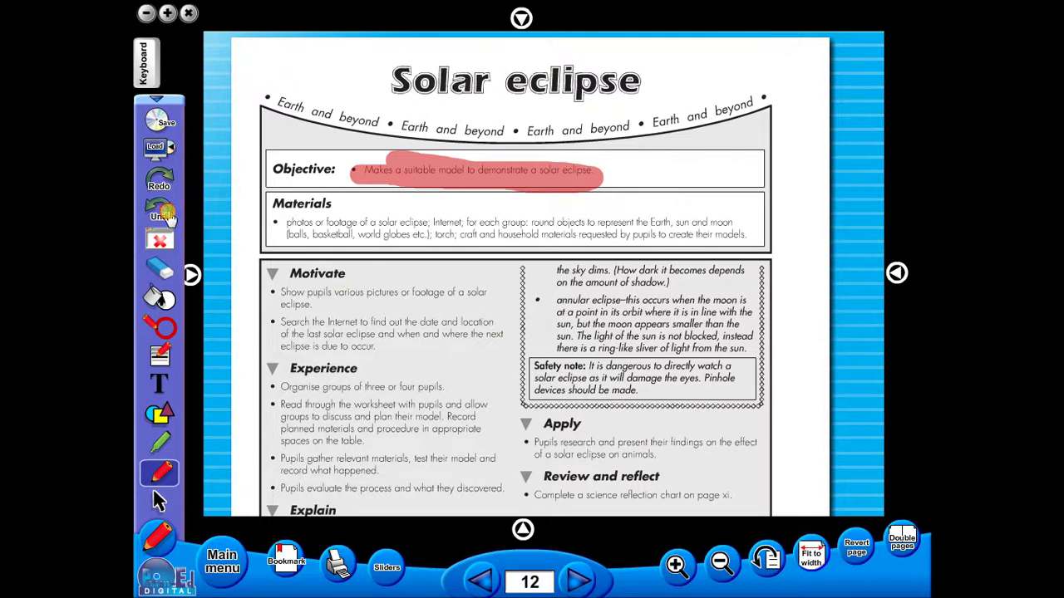
{"action": "left_click", "coordinate": [164, 215]}
{"action": "left_click", "coordinate": [156, 178]}
{"action": "left_click", "coordinate": [156, 178]}
{"action": "left_click", "coordinate": [156, 177]}
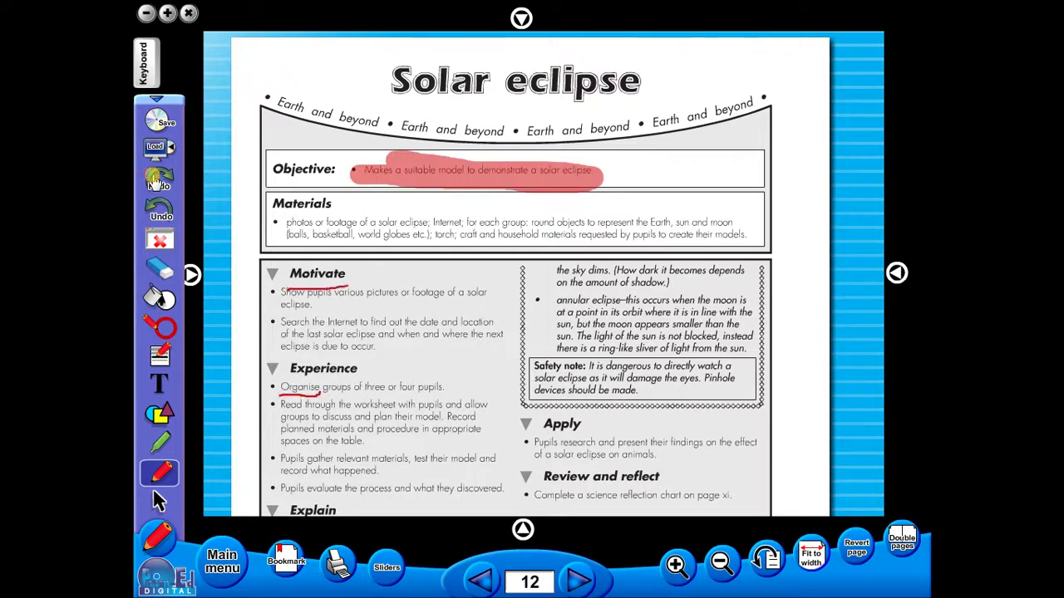
Erase the Motivate and Organise underlines and the Objective highlight
{"action": "left_click", "coordinate": [159, 266]}
{"action": "left_click_drag", "start_coordinate": [303, 291], "coordinate": [314, 298]}
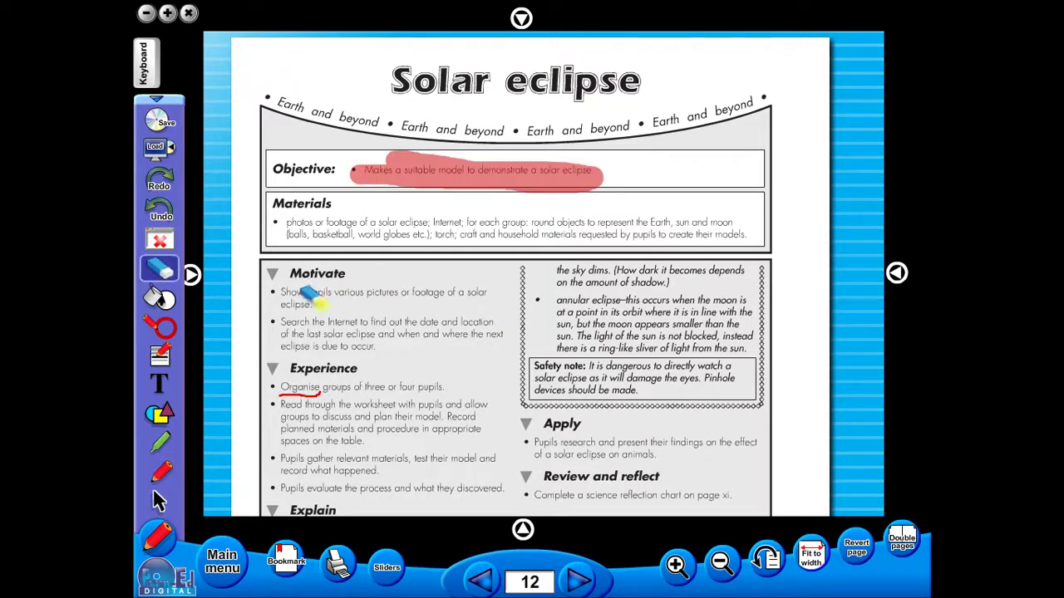
{"action": "left_click", "coordinate": [295, 392]}
{"action": "left_click", "coordinate": [419, 176]}
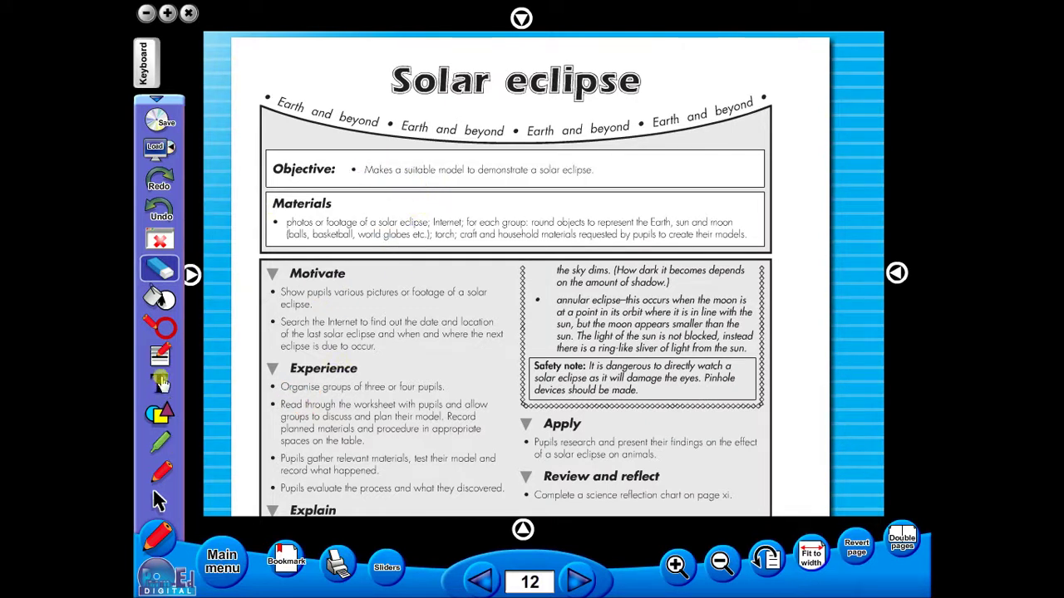
Draw a text box with the Text tool just after the Objective line
{"action": "left_click", "coordinate": [160, 381]}
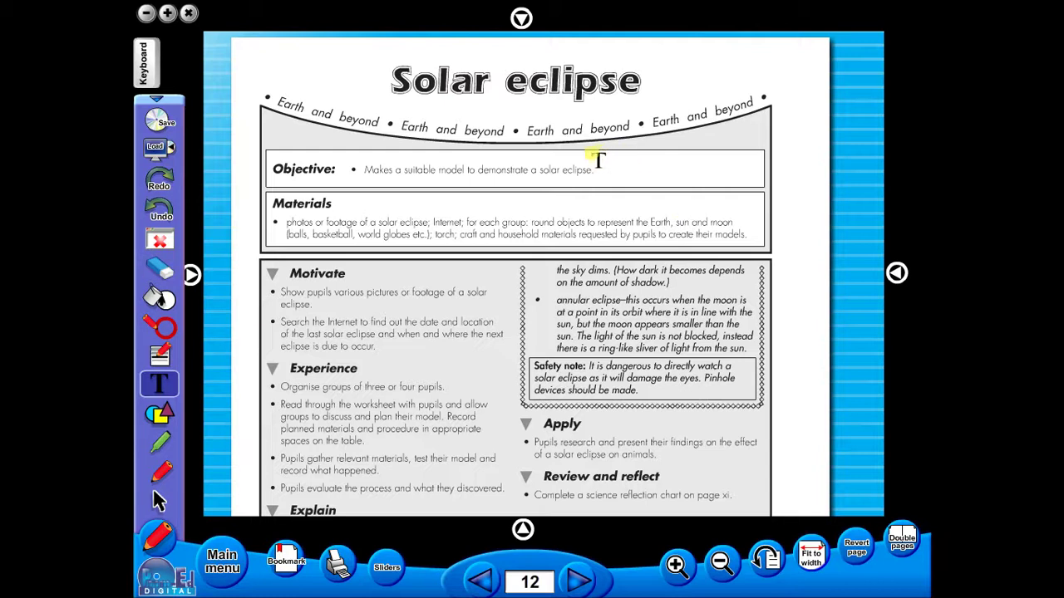
{"action": "left_click_drag", "start_coordinate": [591, 152], "coordinate": [756, 185]}
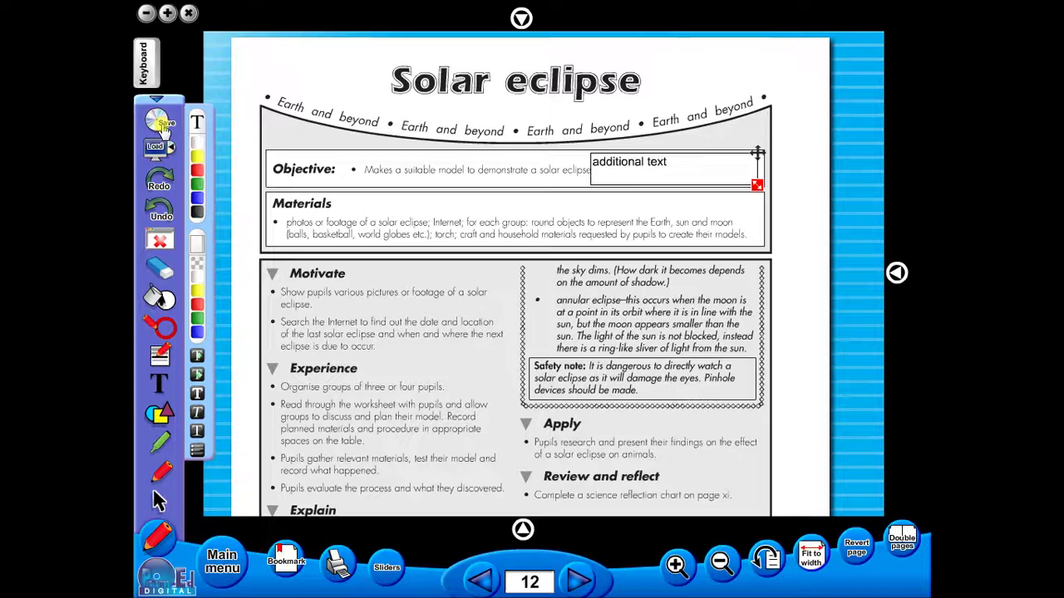
Open the save options and cancel, then show the on-screen keyboard
{"action": "left_click", "coordinate": [162, 124]}
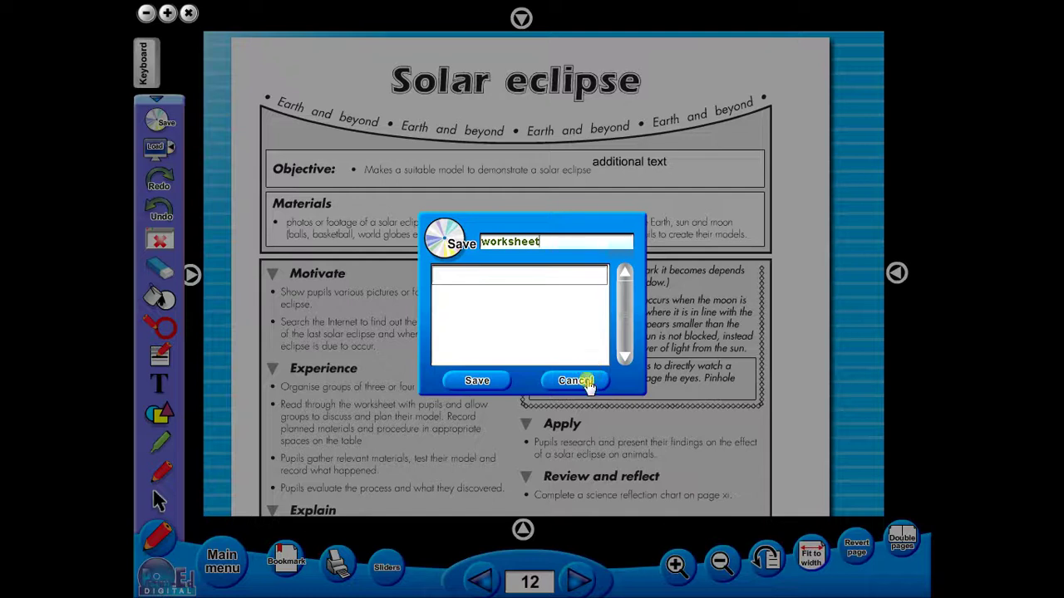
{"action": "left_click", "coordinate": [581, 380]}
{"action": "left_click", "coordinate": [153, 72]}
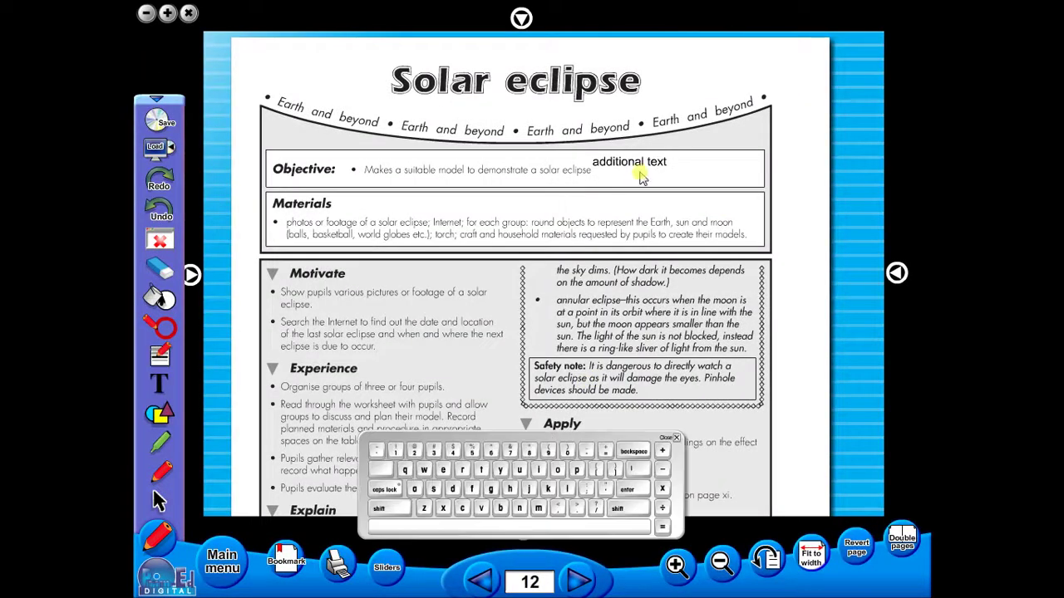
Retype 'text ' in the text box via on-screen keys, delete a stray r, and close the keyboard
{"action": "left_click", "coordinate": [158, 382]}
{"action": "left_click", "coordinate": [658, 163]}
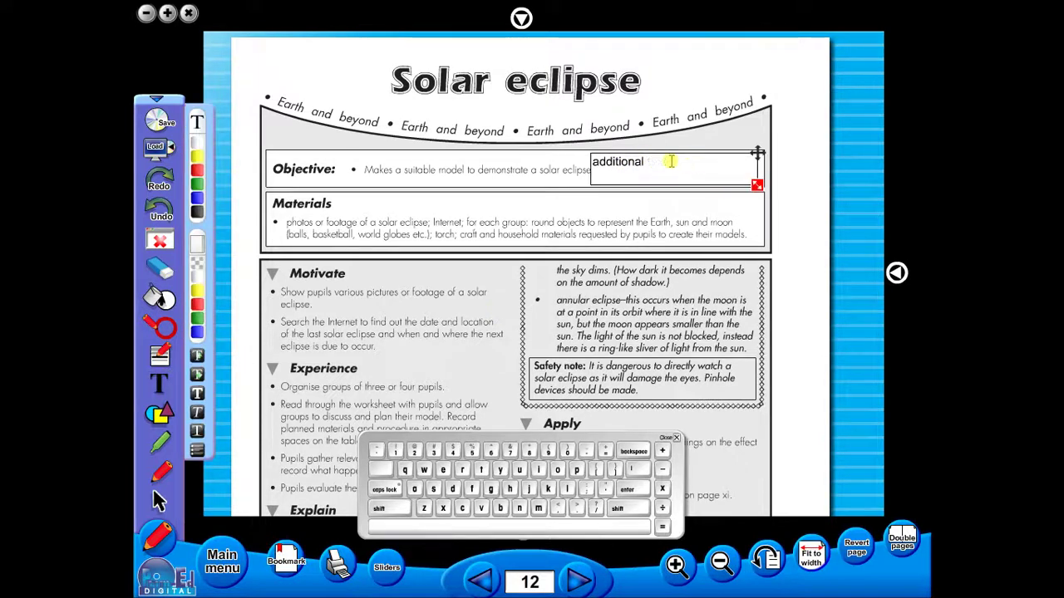
{"action": "left_click", "coordinate": [480, 470]}
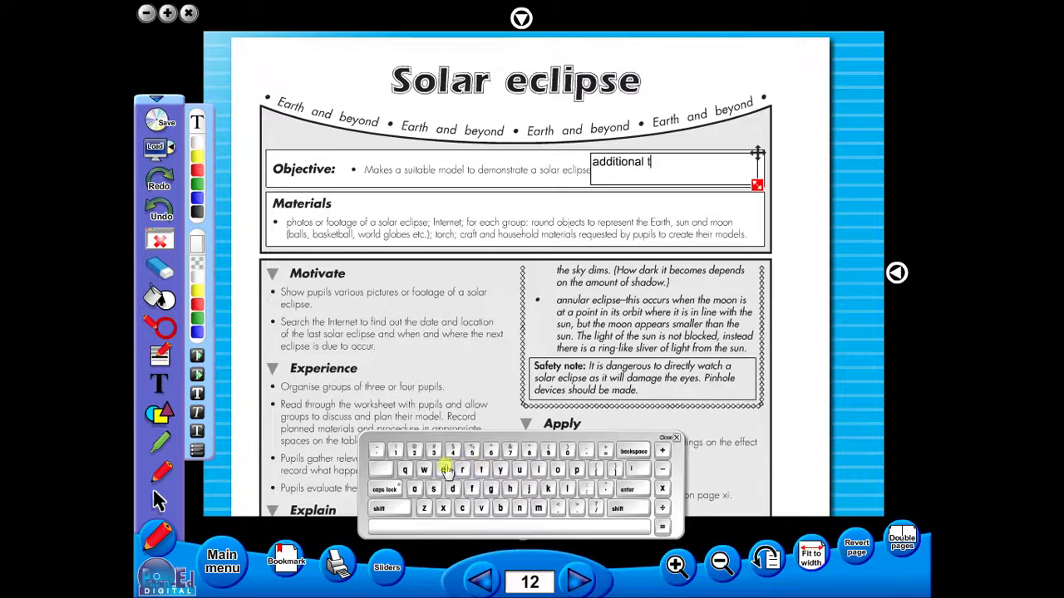
{"action": "left_click", "coordinate": [443, 508]}
{"action": "left_click", "coordinate": [482, 469]}
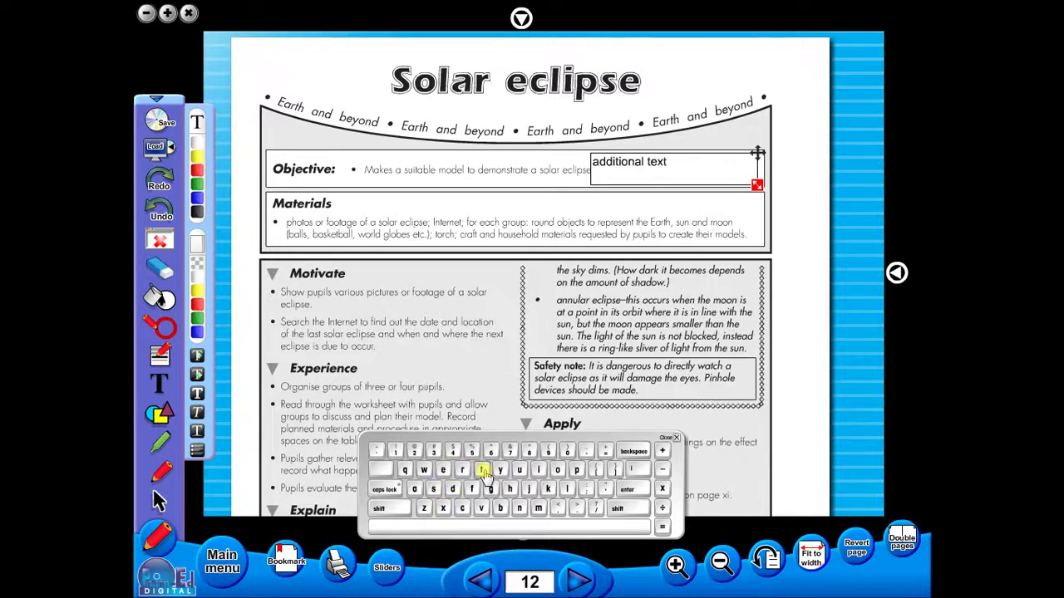
{"action": "left_click", "coordinate": [559, 529]}
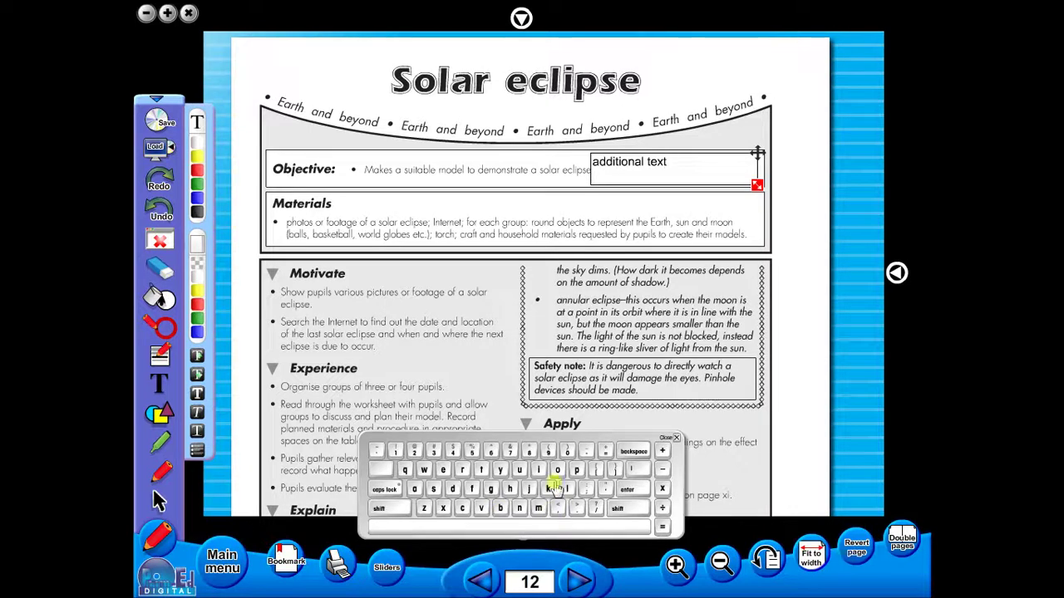
{"action": "left_click", "coordinate": [463, 471]}
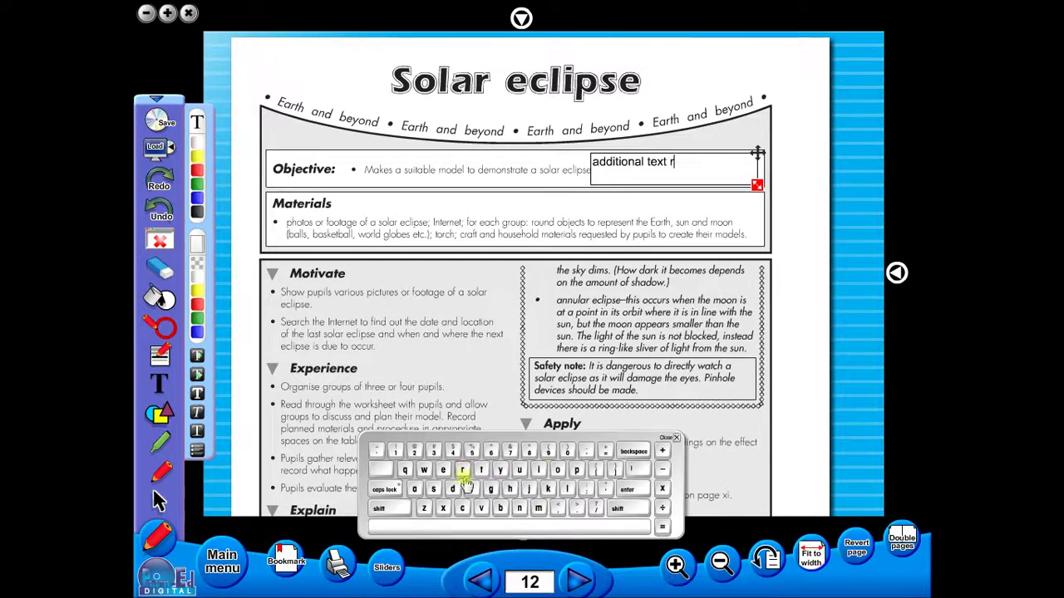
{"action": "left_click", "coordinate": [633, 453]}
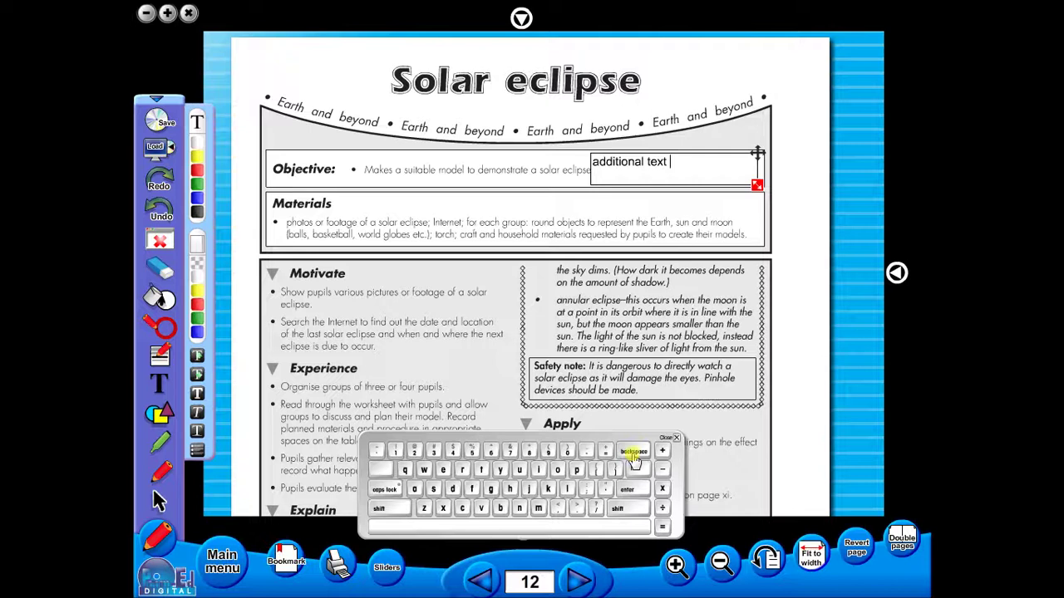
{"action": "left_click", "coordinate": [676, 438]}
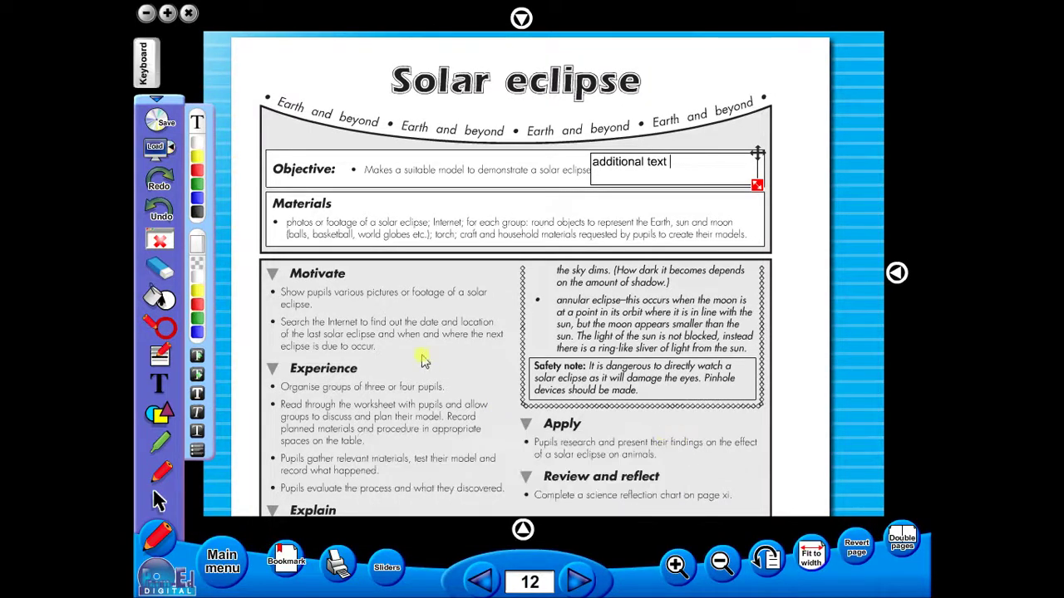
Jump from the main menu to Why 'hands on'?, switch to double pages, and settle on pages iv–v
{"action": "left_click", "coordinate": [225, 562]}
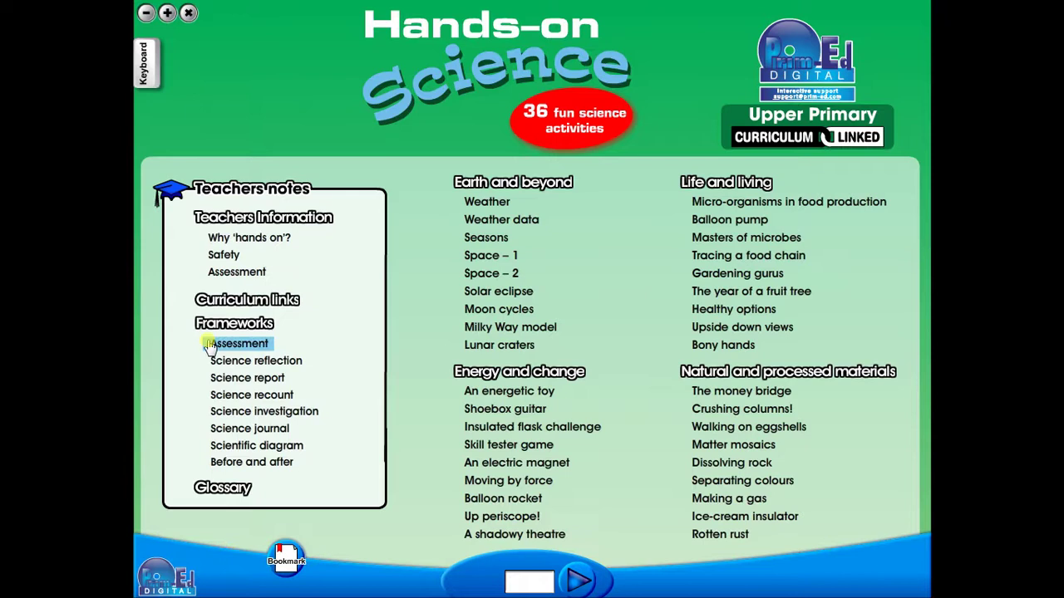
{"action": "left_click", "coordinate": [248, 239]}
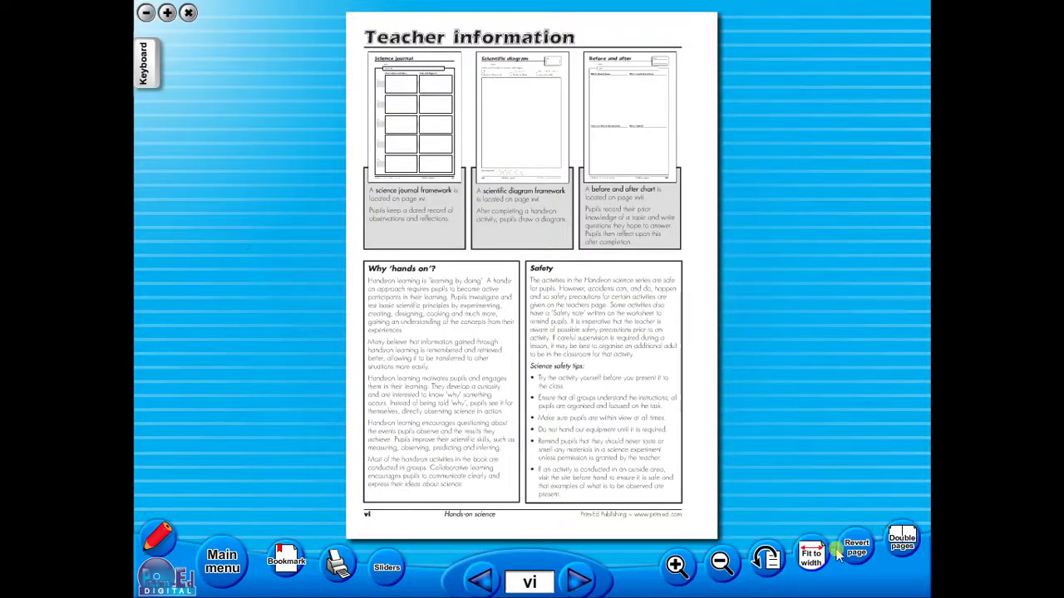
{"action": "left_click", "coordinate": [898, 539]}
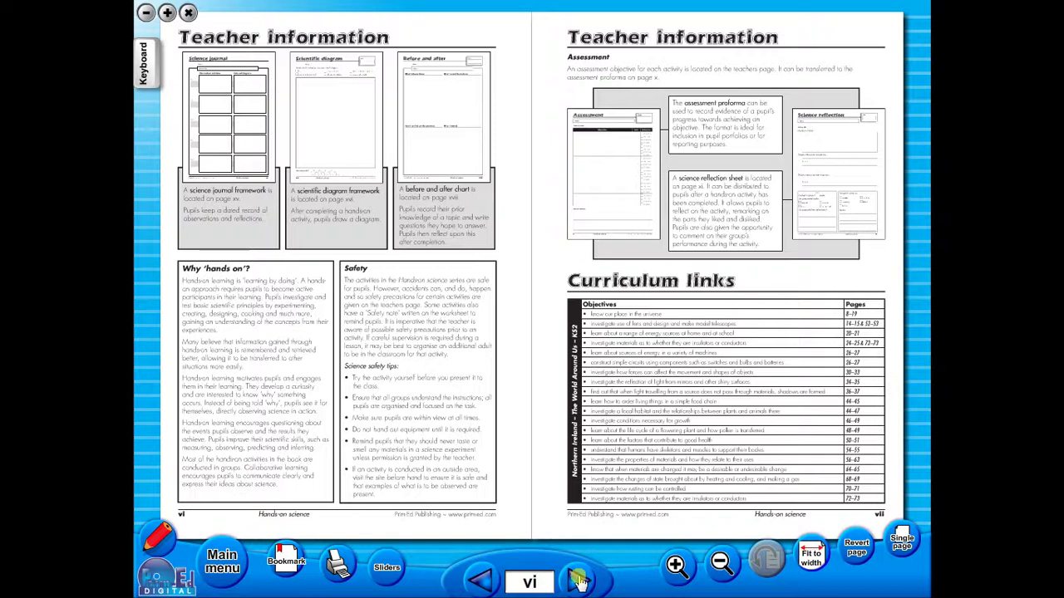
{"action": "left_click", "coordinate": [582, 584]}
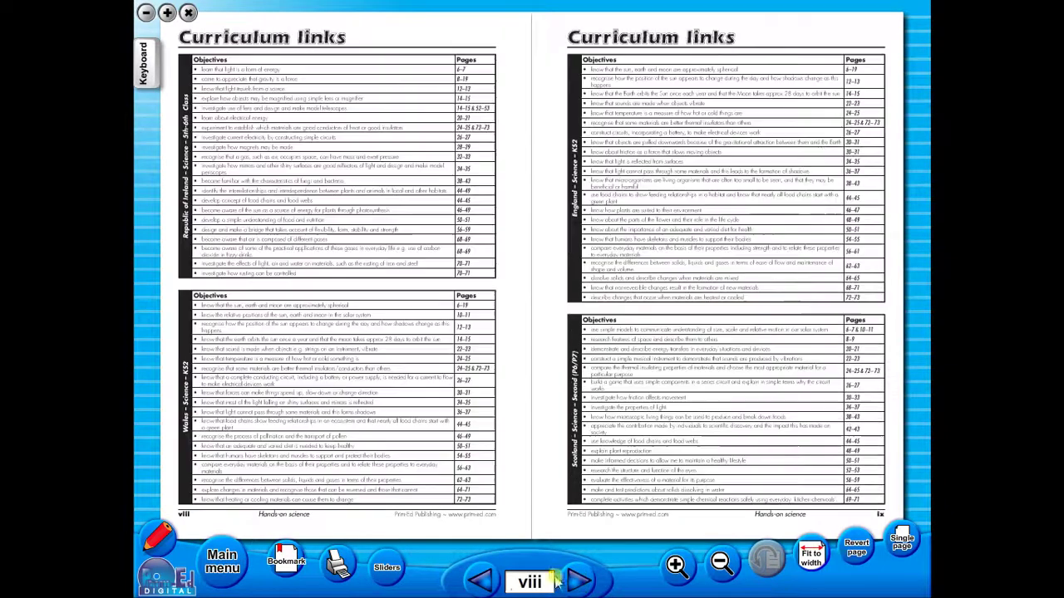
{"action": "left_click", "coordinate": [486, 582]}
{"action": "left_click", "coordinate": [488, 582]}
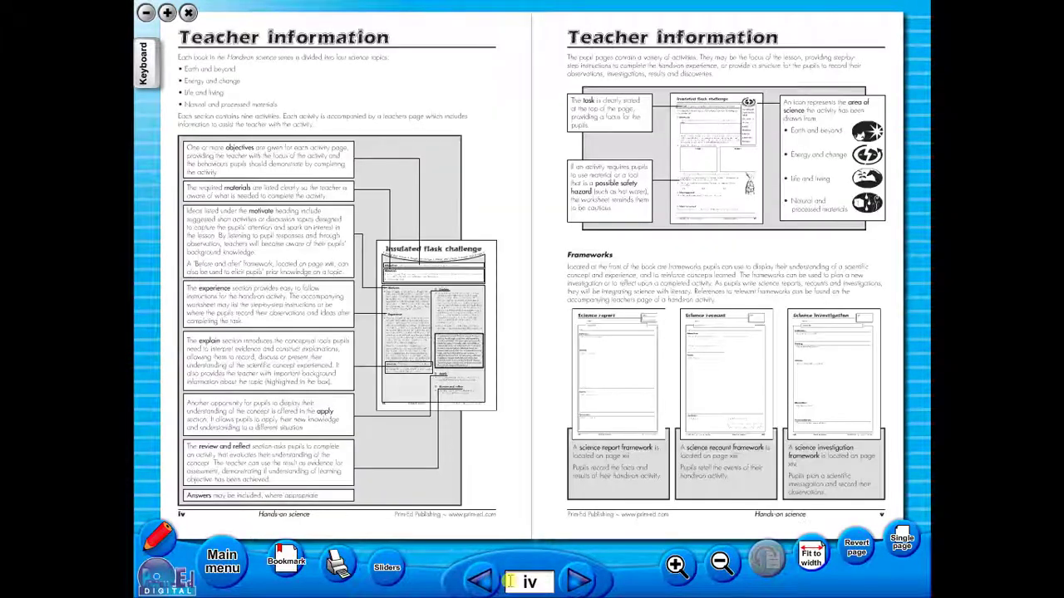
Go back to the main menu and choose Glossary under Teachers notes to show pages xviii–xix
{"action": "left_click", "coordinate": [221, 562]}
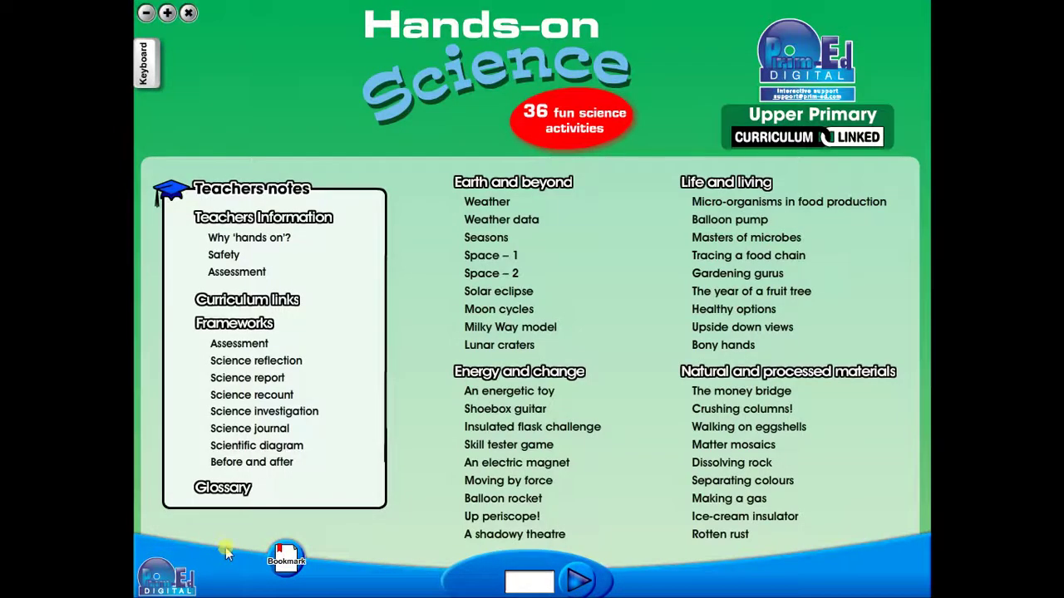
{"action": "left_click", "coordinate": [237, 488]}
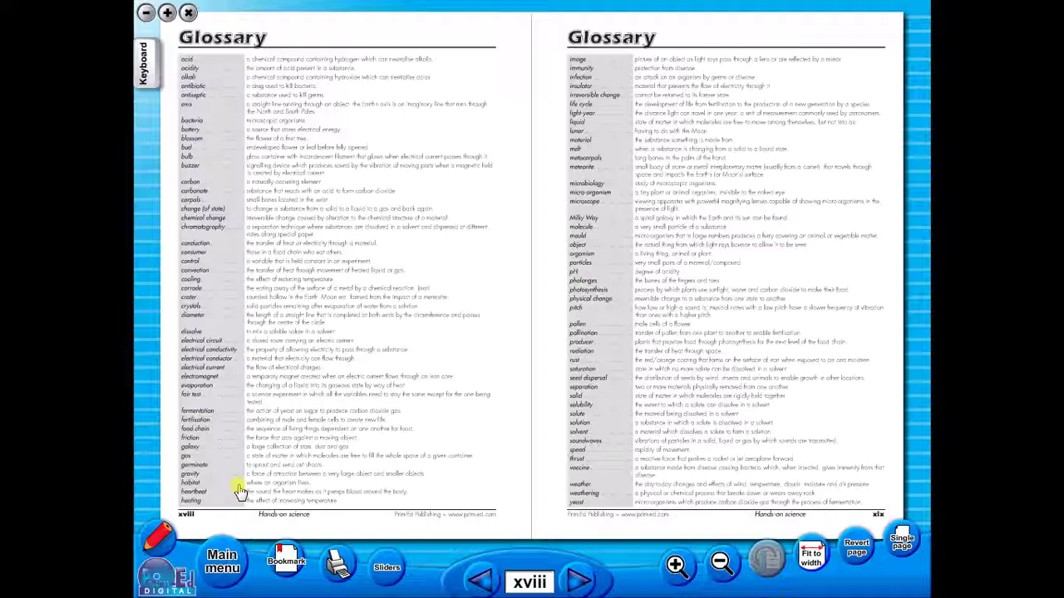